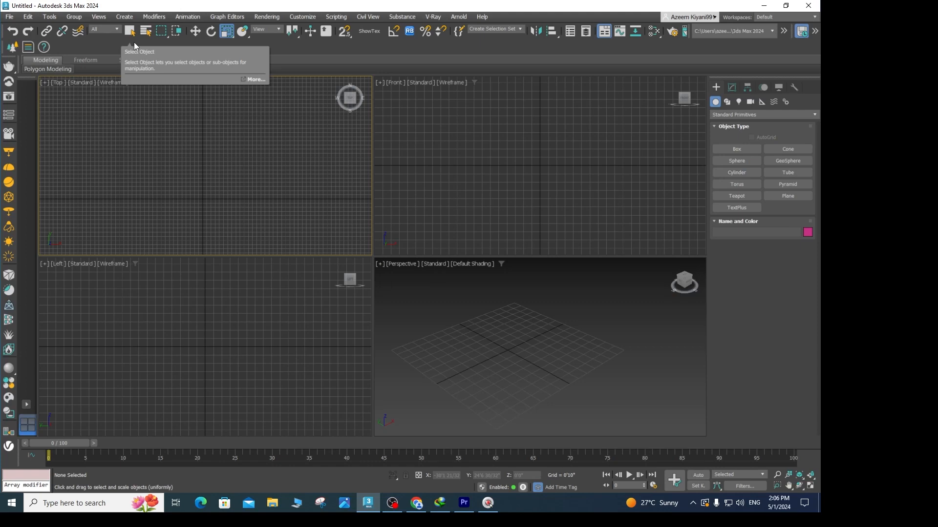
Step: Create a box about 3'5" long, 2'2" wide and 2'11" high in the Perspective view
left_click(734, 150)
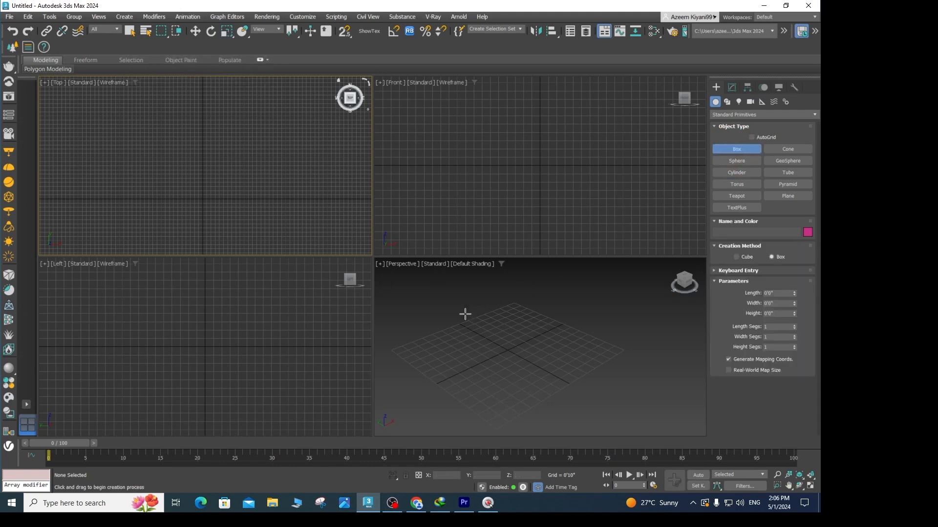
left_click_drag(549, 373, 530, 343)
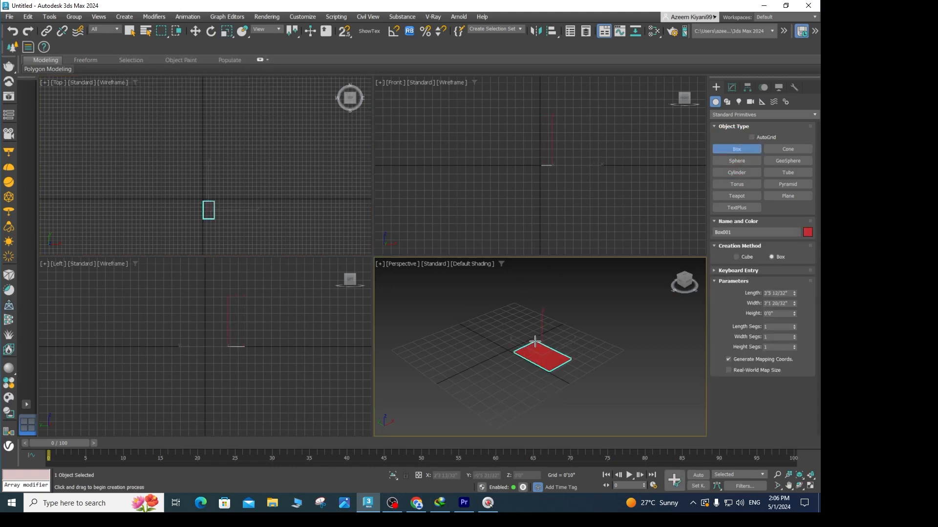
left_click(543, 295)
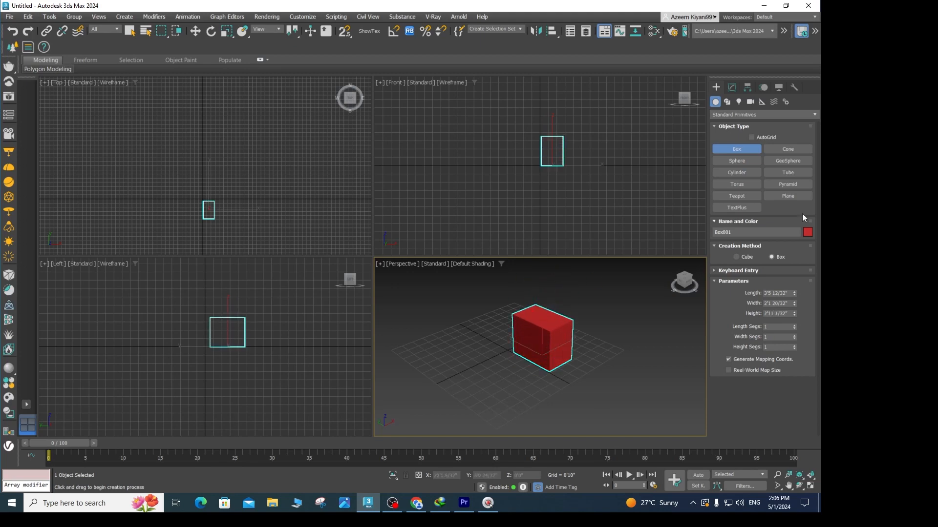
Step: Create a sphere with a radius of about 9" and a cylinder about 7" in radius and 3'5" high beside the box
left_click(736, 160)
left_click_drag(462, 355, 451, 352)
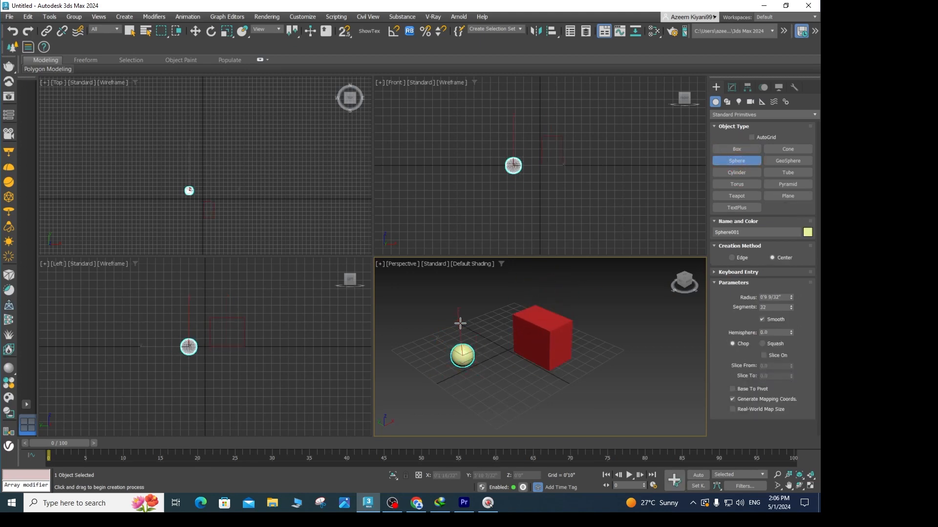
left_click(738, 173)
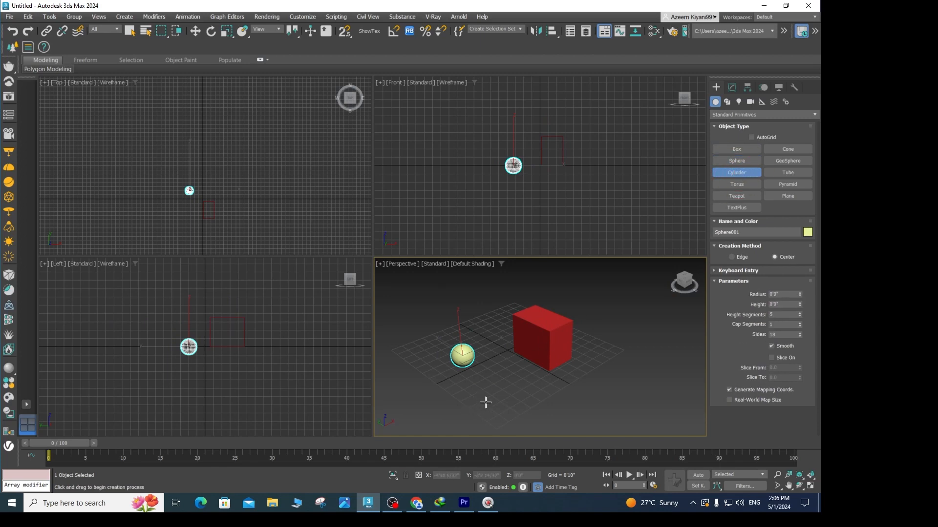
left_click_drag(493, 400, 503, 398)
left_click(494, 337)
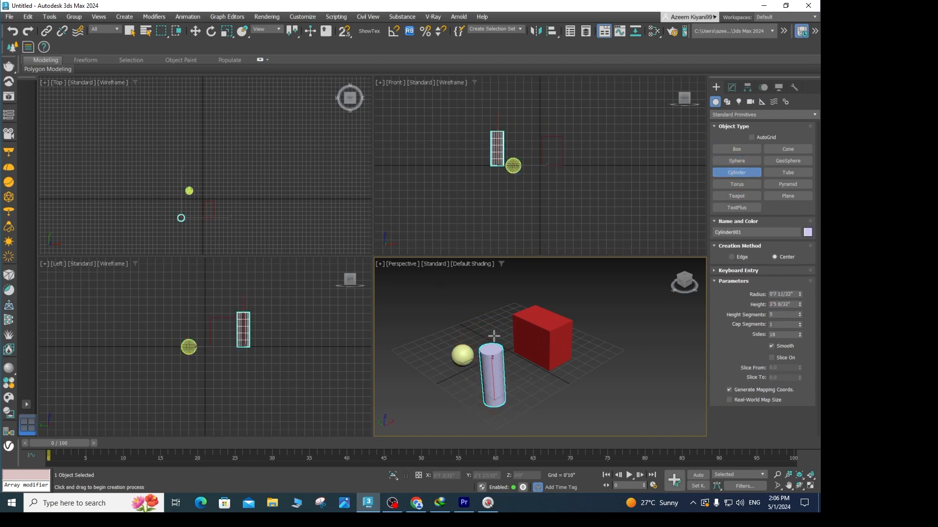
Step: Switch from object creation to the Select Object tool and select the box, sphere and cylinder individually in Perspective, finishing on the sphere
key("r")
left_click(492, 376)
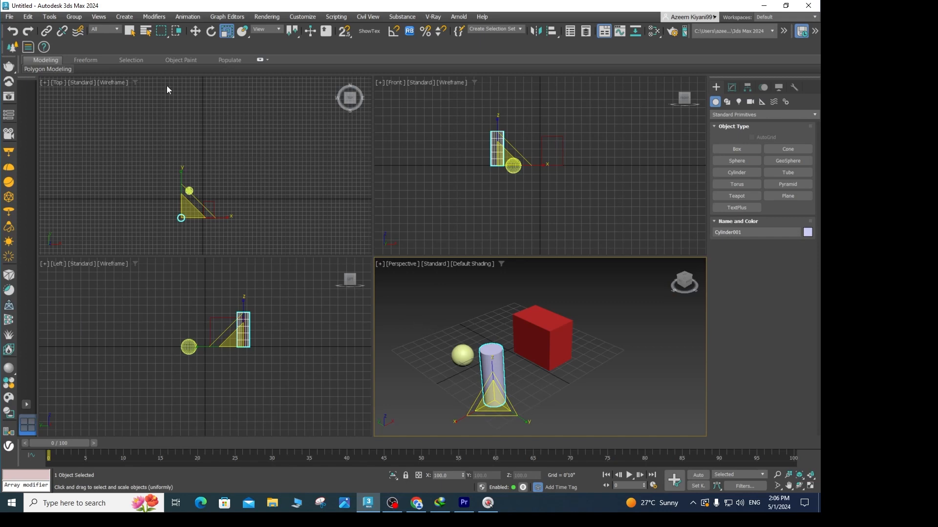
left_click(195, 31)
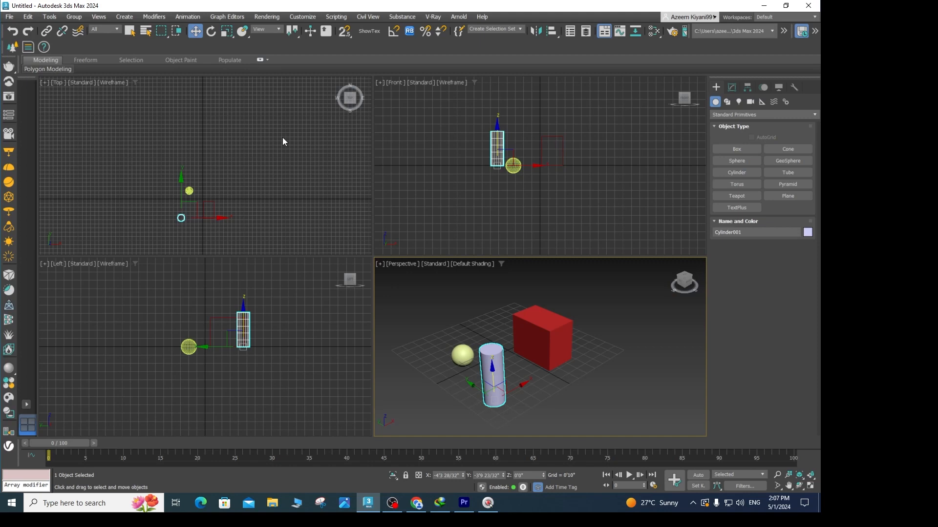
key("q")
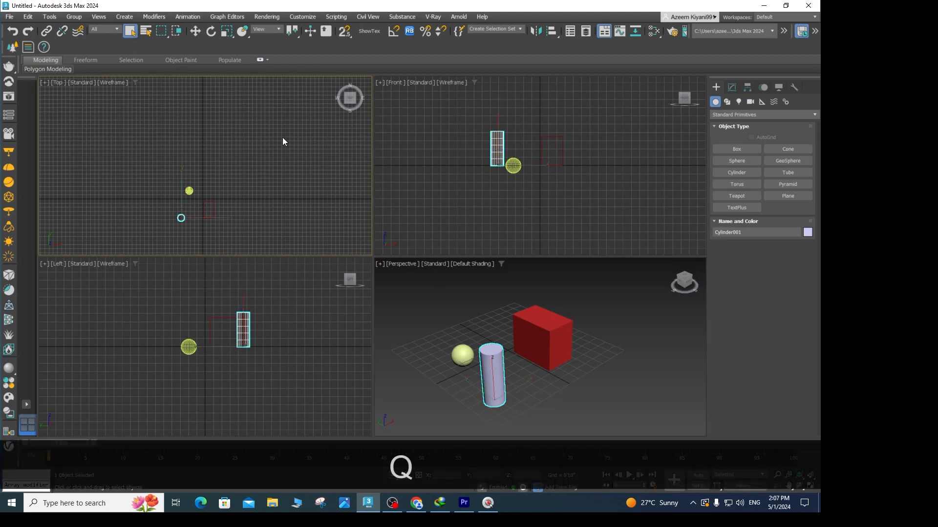
left_click(542, 332)
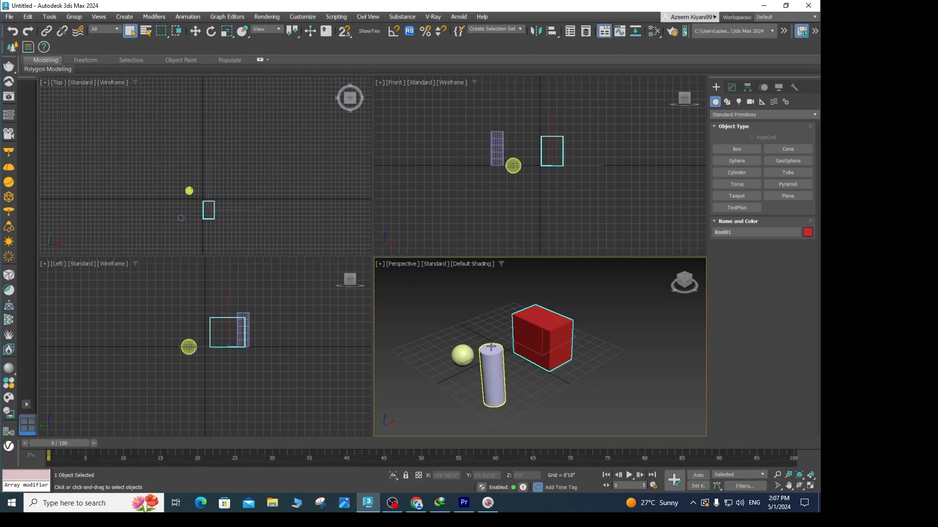
left_click(462, 355)
left_click(497, 360)
left_click(542, 337)
left_click(462, 355)
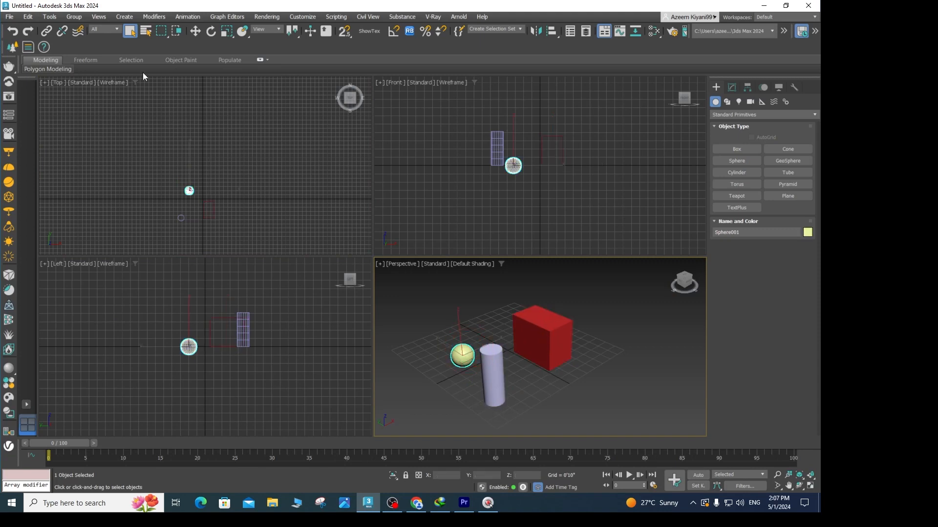
Step: Cycle the single-object selection repeatedly through the cylinder, box and sphere using Select Object, finishing on the box
left_click(129, 36)
left_click(494, 386)
left_click(542, 337)
left_click(498, 365)
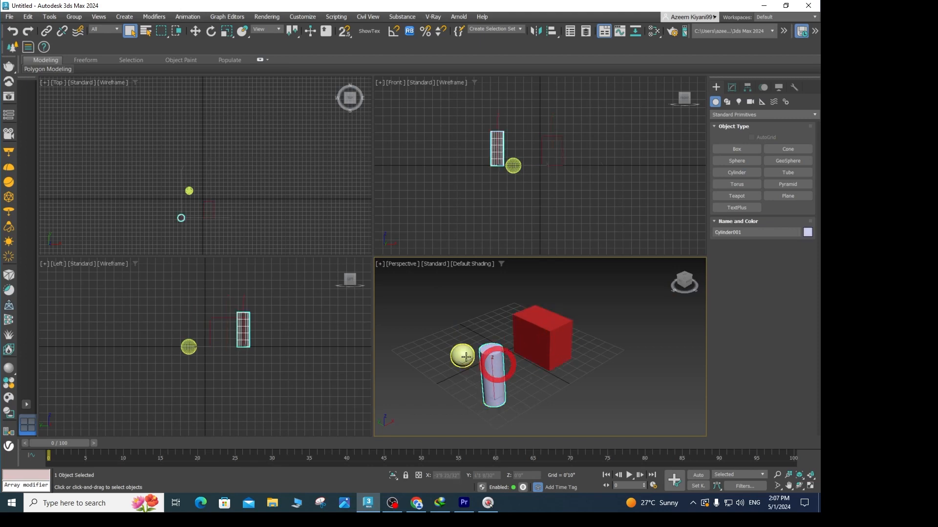
left_click(466, 357)
left_click(493, 371)
left_click(542, 337)
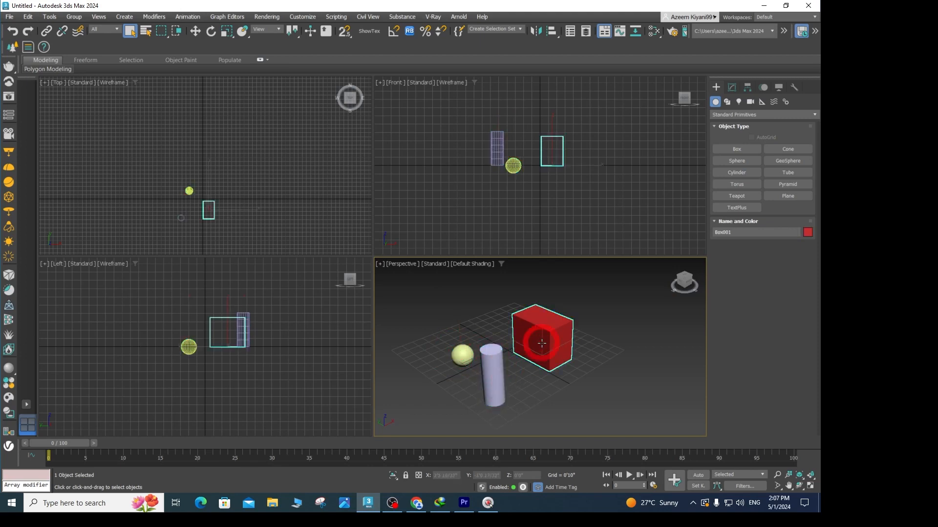
left_click(492, 364)
left_click(539, 337)
left_click(492, 367)
left_click(462, 355)
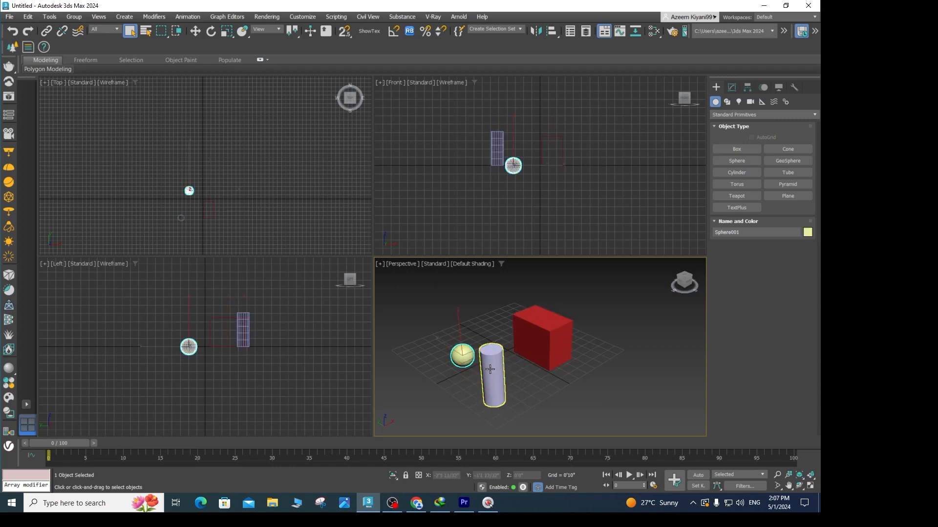
left_click(517, 332)
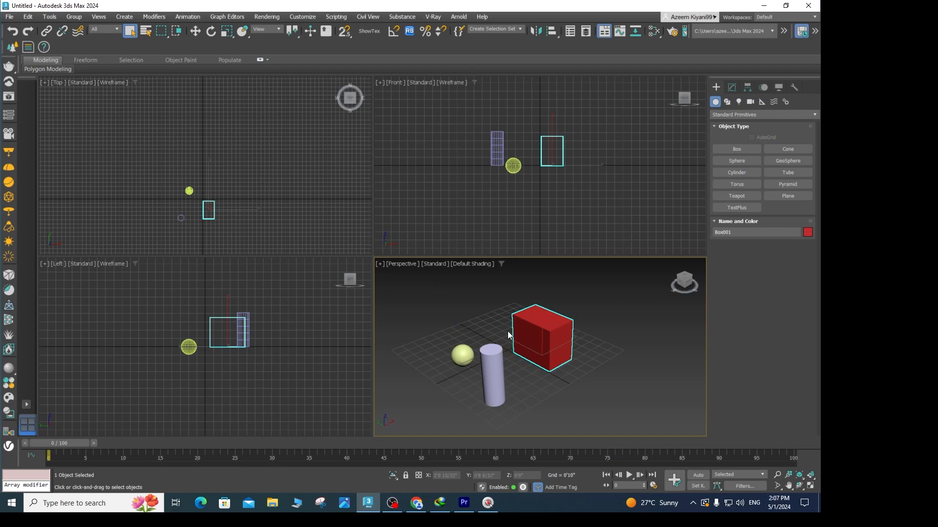
Step: Move the red box about 3" along the positive X axis, away from the cylinder
left_click(196, 32)
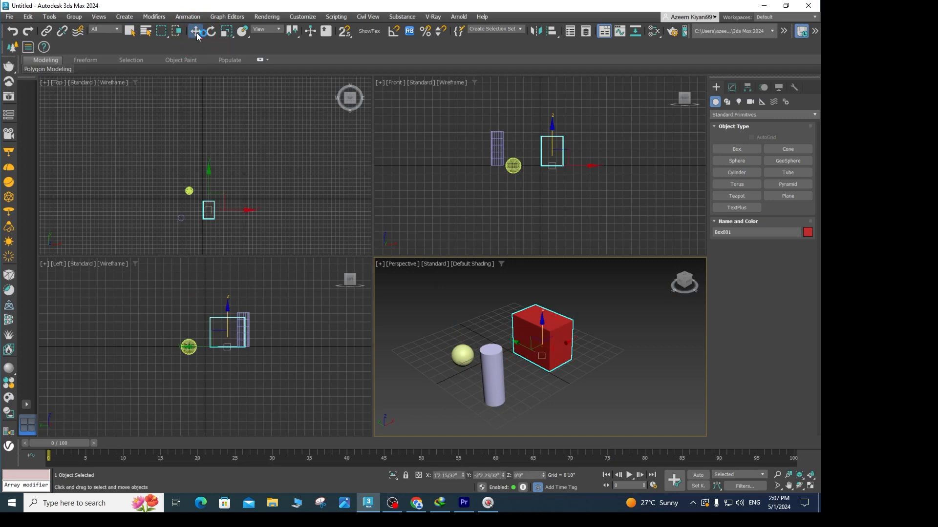
left_click(491, 362)
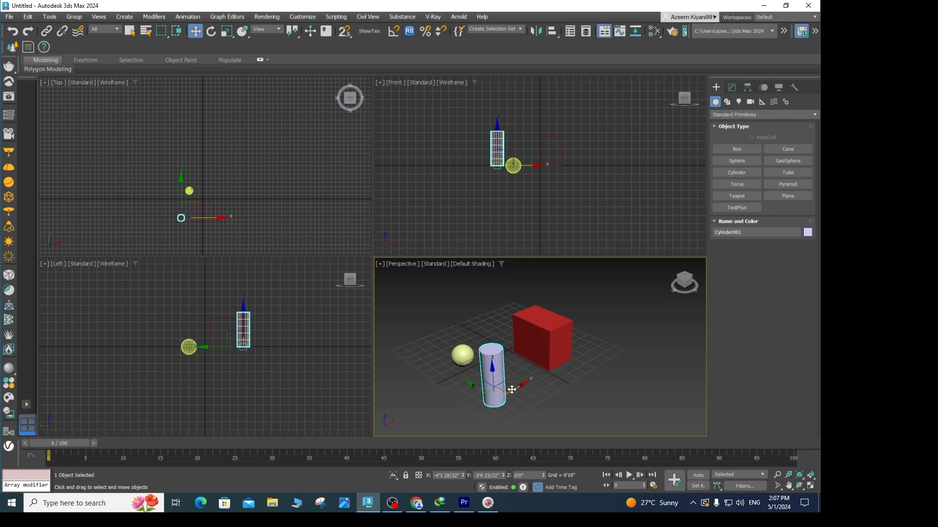
left_click(537, 357)
left_click_drag(558, 350, 561, 348)
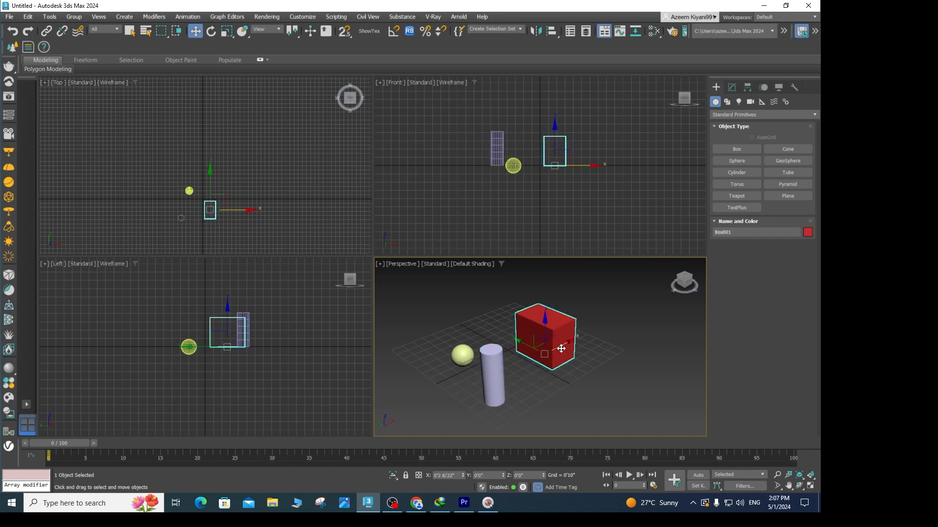
left_click(561, 349)
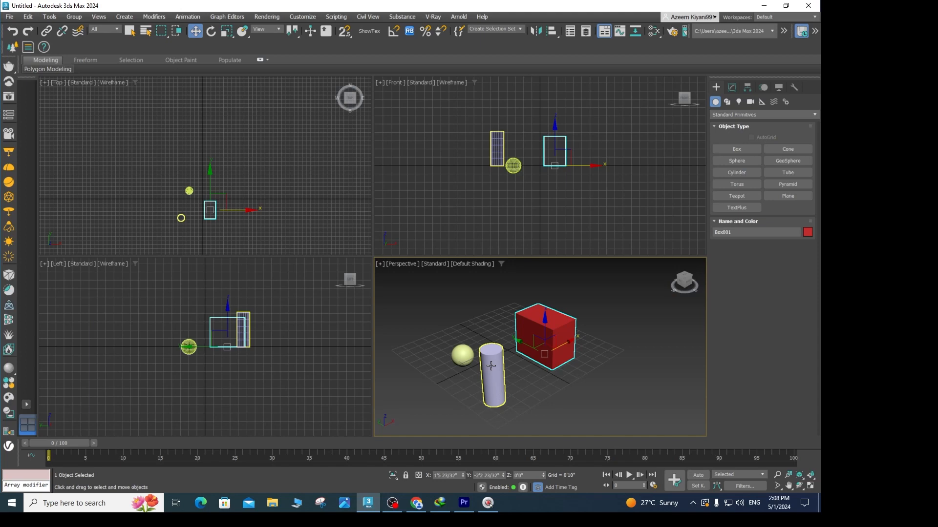
Step: Return to the Select Object tool and select the cylinder, the sphere and the box one after another
key("q")
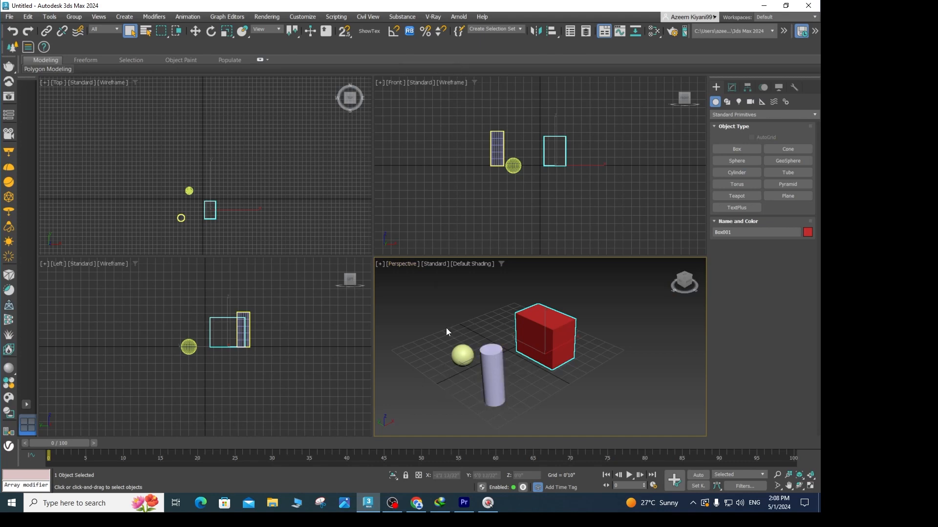
left_click(489, 359)
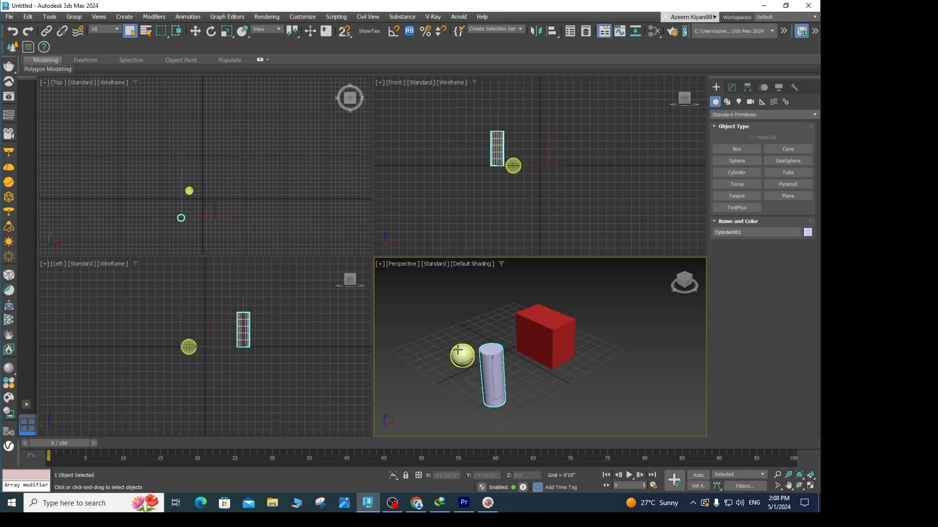
left_click(462, 355)
left_click(546, 344)
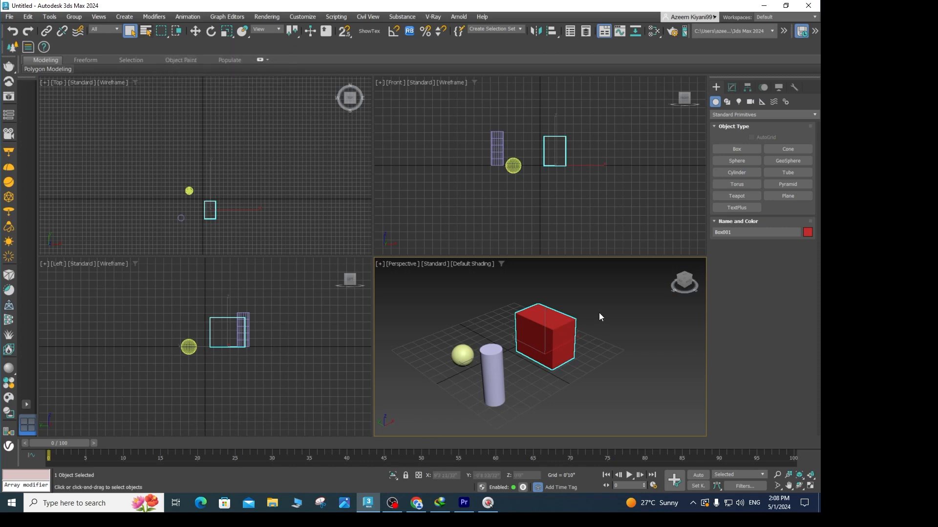
Step: Make the Left view active and select Sphere001 by name through Select From Scene
key("h")
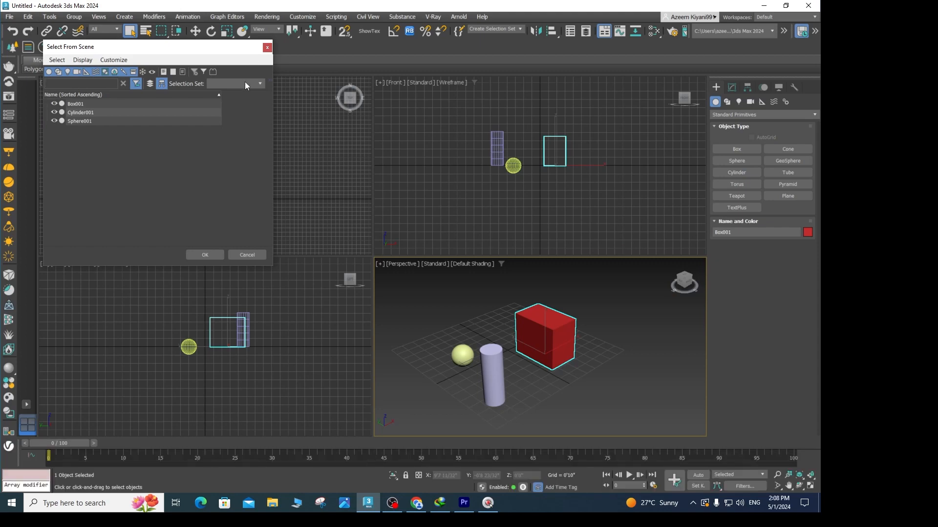
left_click(267, 46)
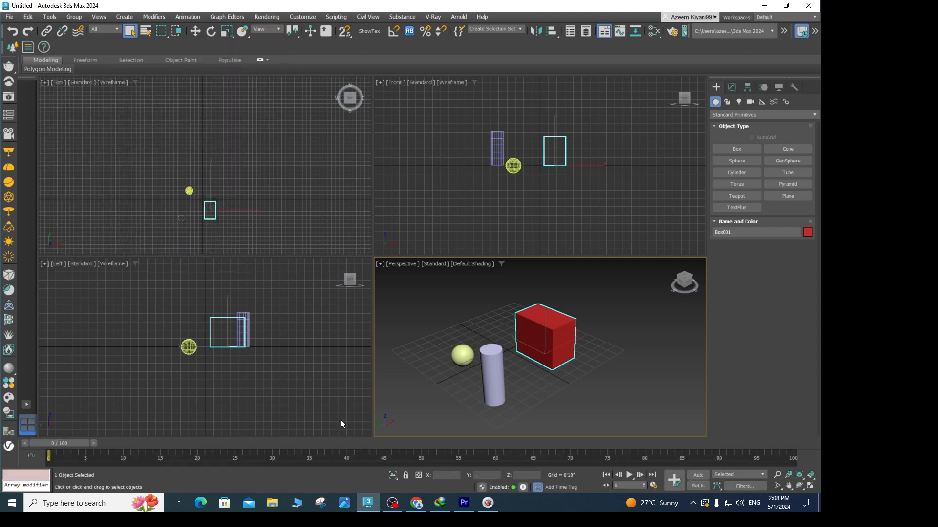
right_click(326, 394)
key("h")
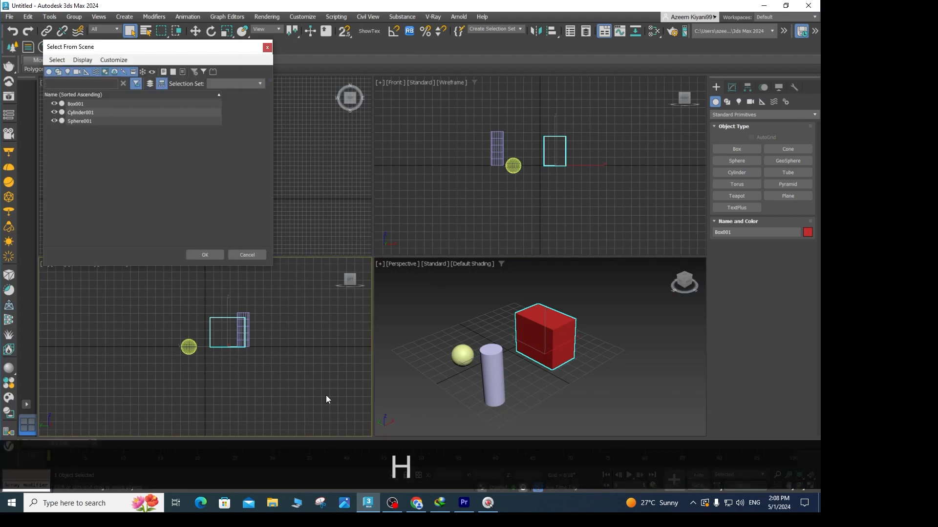
left_click(77, 122)
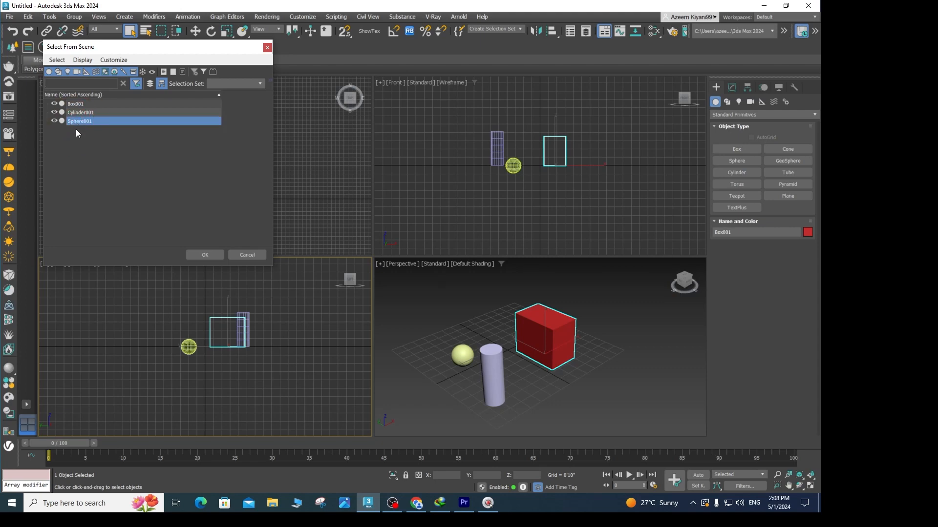
left_click(205, 255)
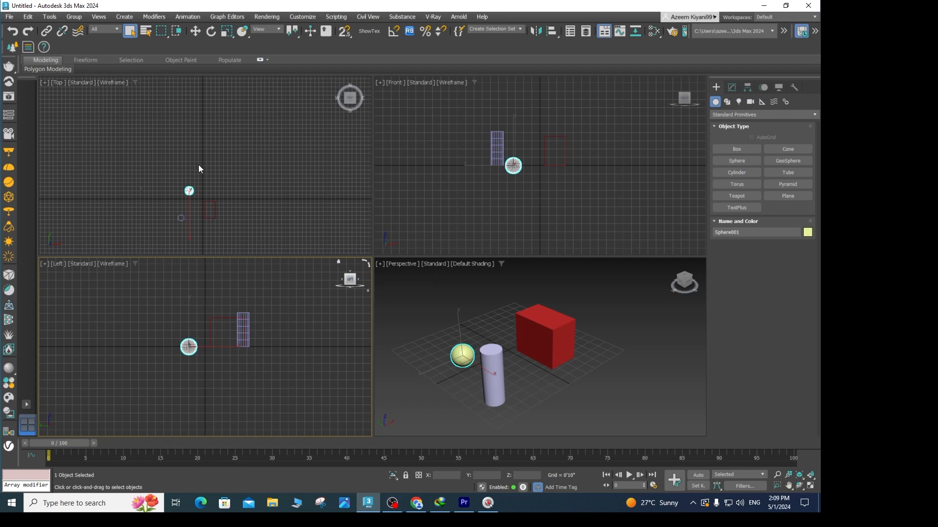
Step: Change the selection to Cylinder001 by name through Select From Scene
key("h")
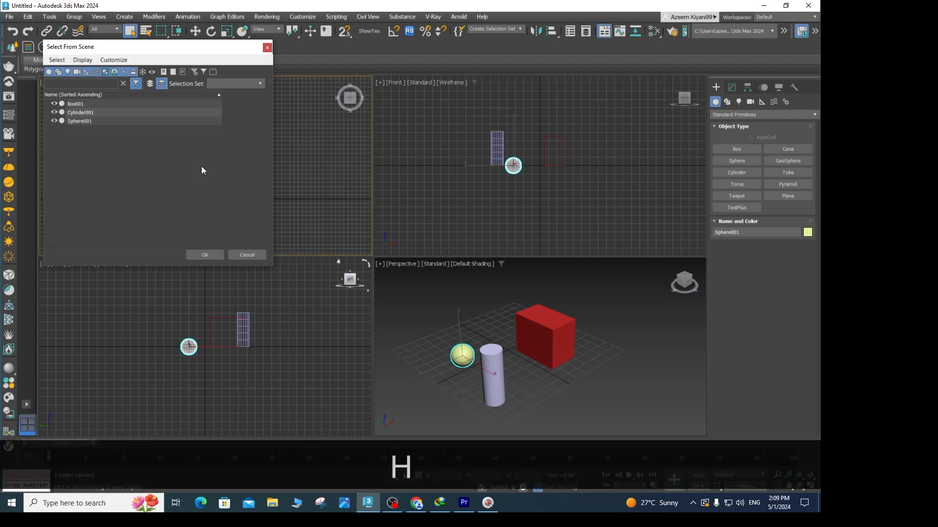
left_click(78, 113)
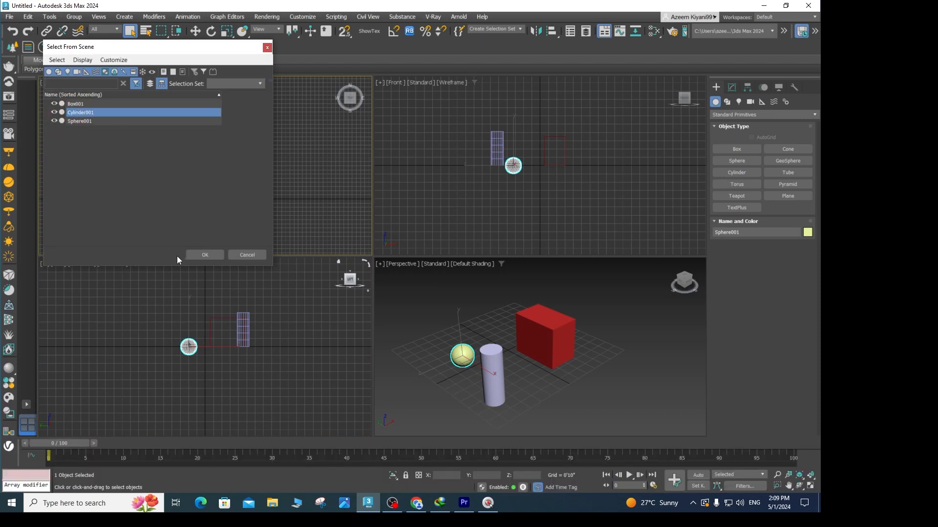
left_click(206, 254)
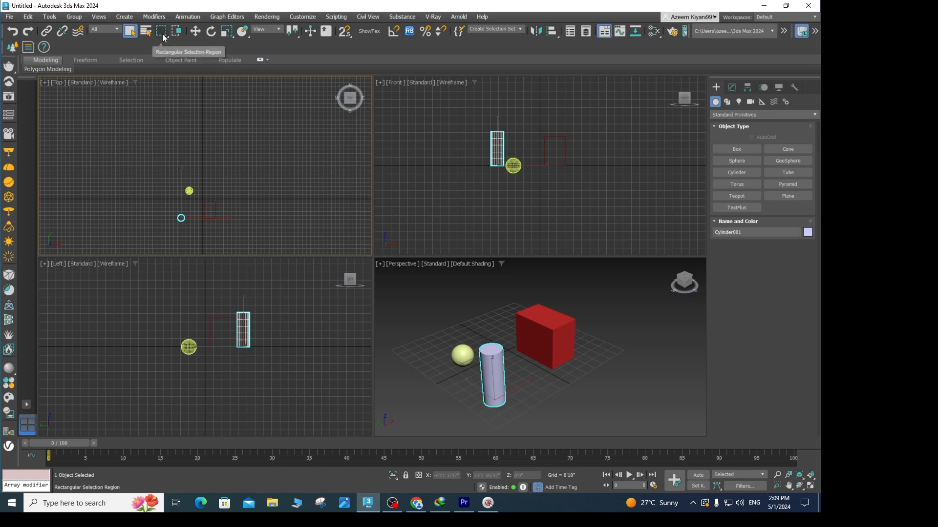
Step: Select the box, cylinder and sphere together with a rectangular selection region in Perspective, and clear the selection
left_click(162, 34)
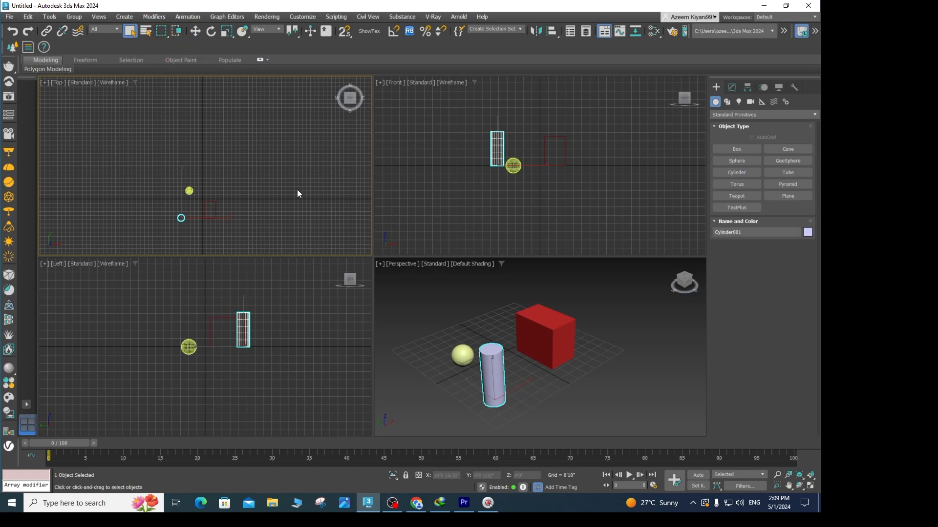
left_click_drag(637, 306, 531, 390)
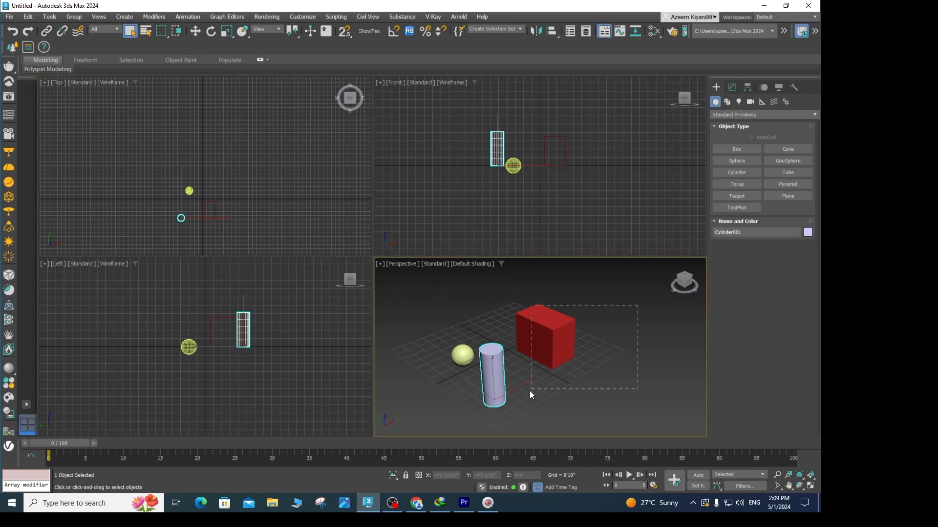
left_click_drag(456, 420, 415, 420)
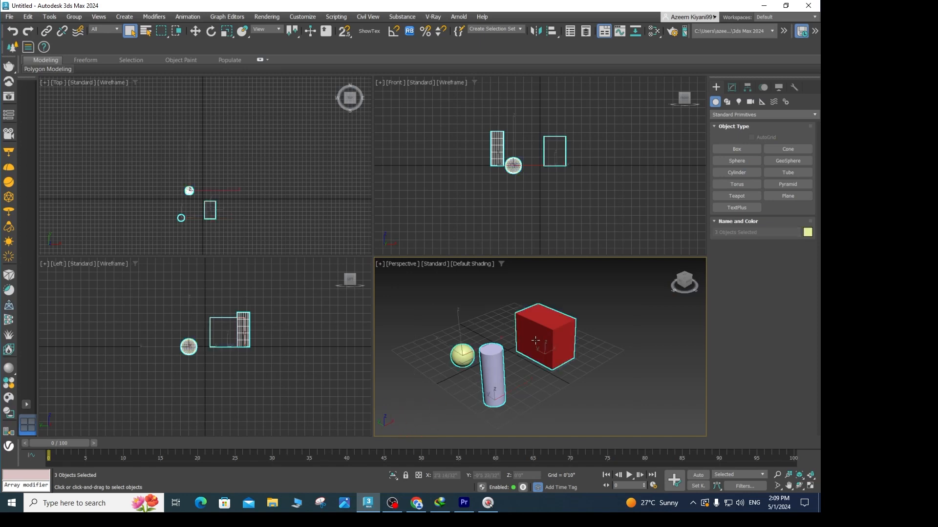
left_click_drag(516, 360, 427, 420)
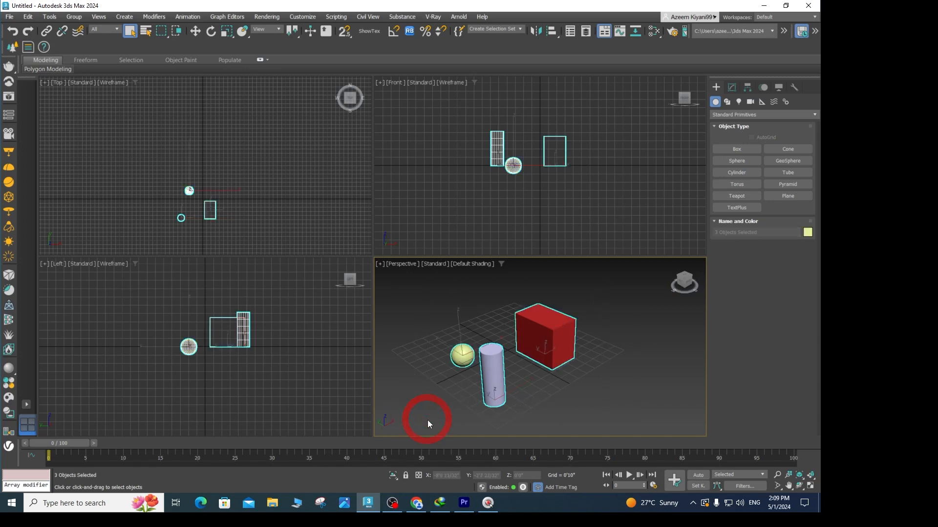
left_click(603, 299)
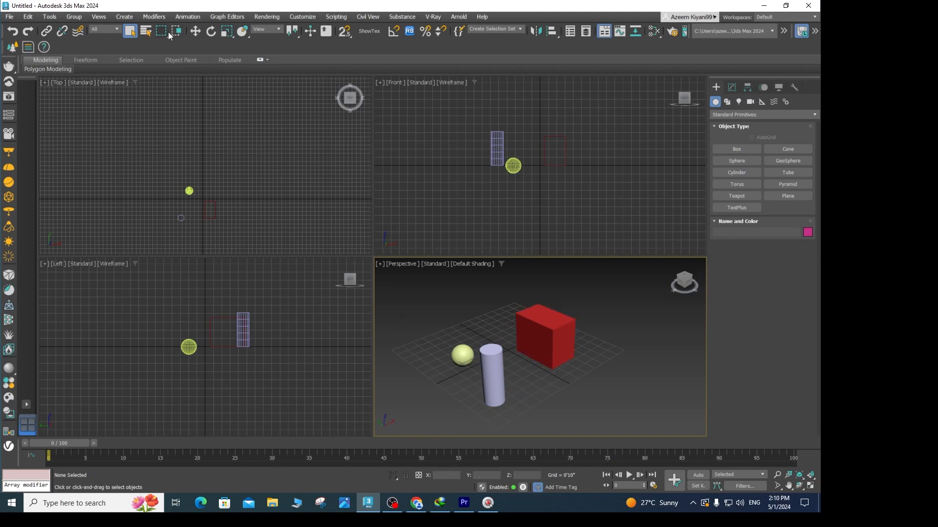
Step: Switch to a circular selection region and select the box, then the box together with the cylinder, in Perspective
left_click(286, 202)
key("q")
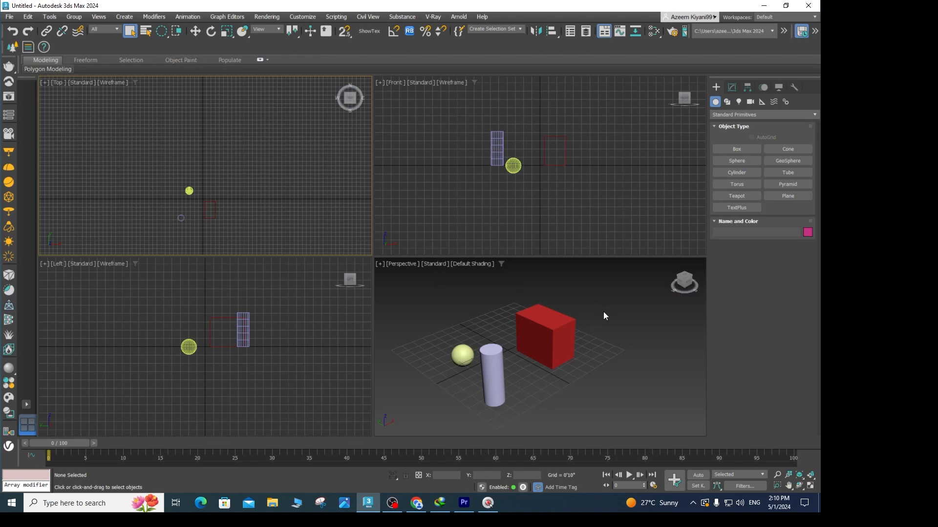
left_click_drag(590, 294, 586, 329)
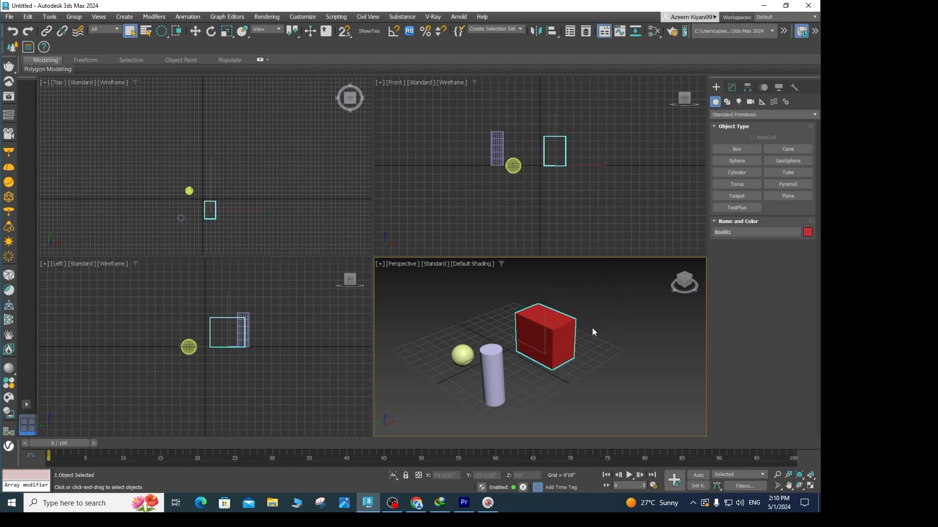
left_click_drag(578, 342, 515, 414)
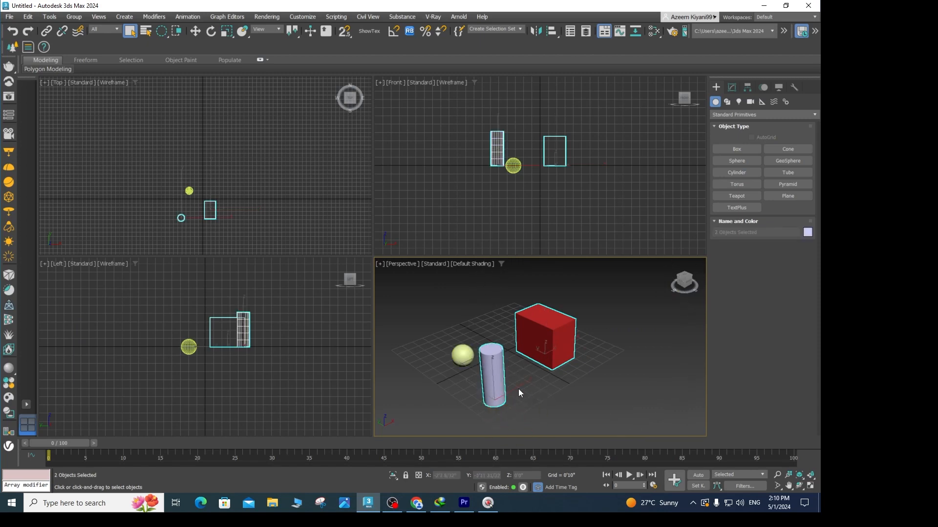
left_click_drag(551, 407, 499, 336)
Step: Return to the rectangular selection region, switch region selection to Window mode, and clear the selection
left_click_drag(161, 31, 161, 47)
key("shift")
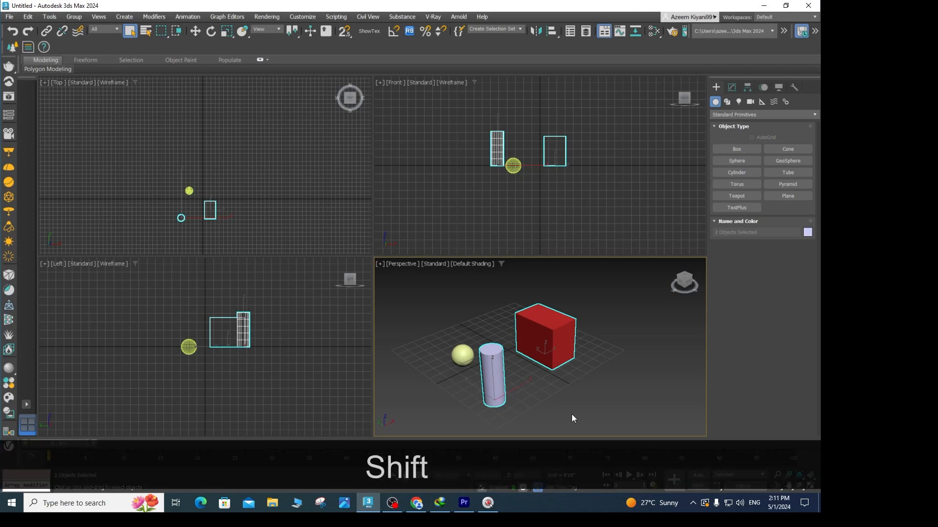
key("shift+o")
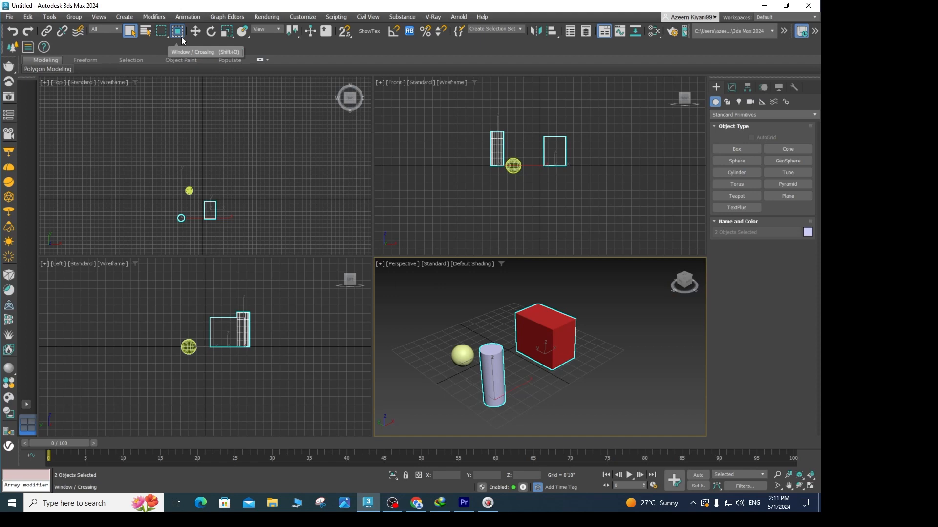
left_click(589, 330)
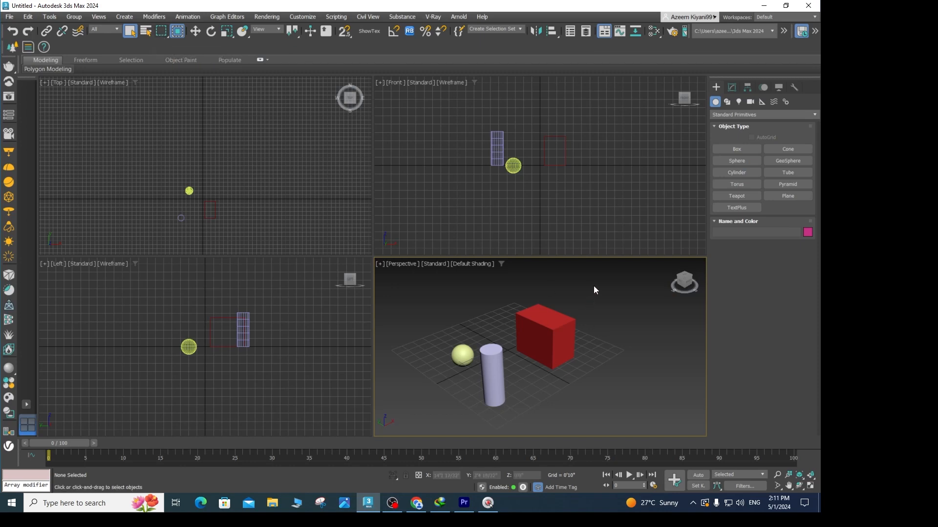
Step: Select the box and then the sphere in Perspective with window regions that fully enclose only one object each, and clear the selection
left_click_drag(593, 286, 489, 425)
left_click_drag(489, 425, 490, 425)
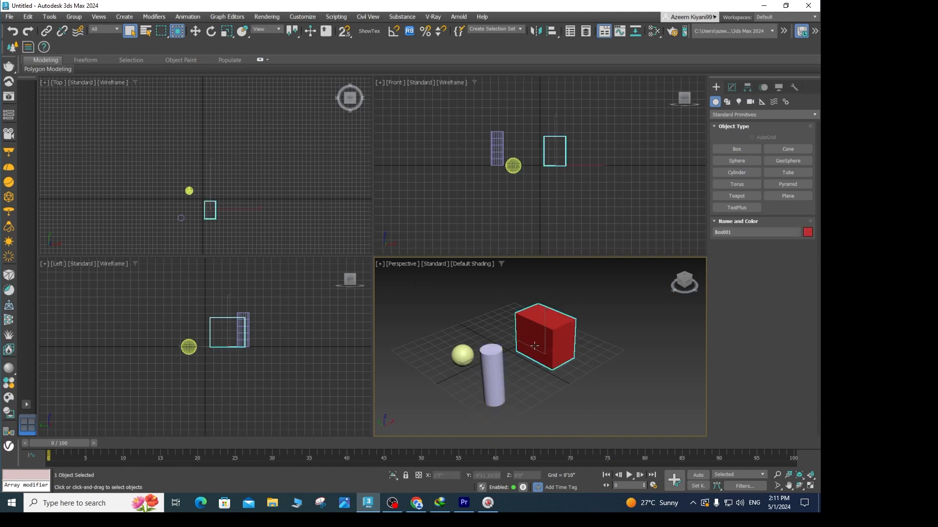
left_click_drag(587, 277, 501, 410)
mouse_move(498, 415)
left_mouse_down()
mouse_move(498, 403)
mouse_move(492, 430)
mouse_move(495, 352)
mouse_move(494, 423)
left_mouse_up()
left_click_drag(494, 423, 495, 423)
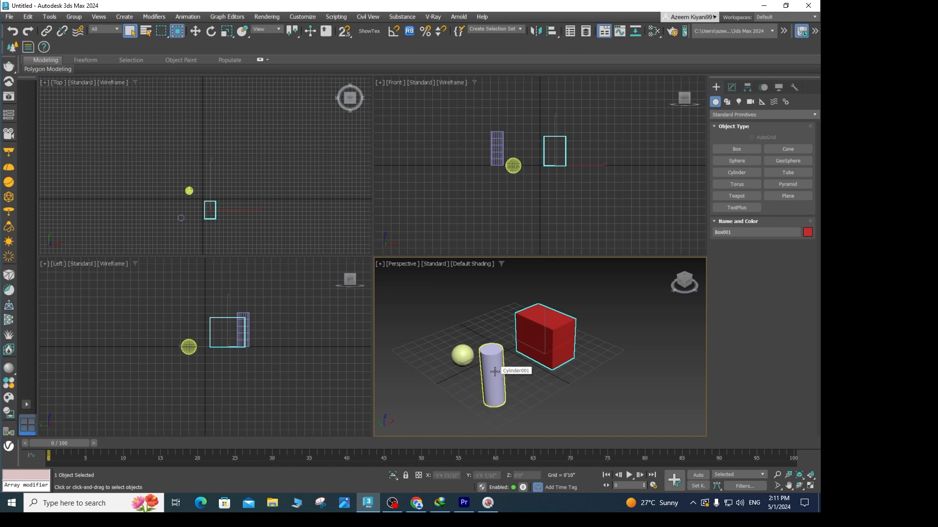
left_click_drag(488, 413, 491, 424)
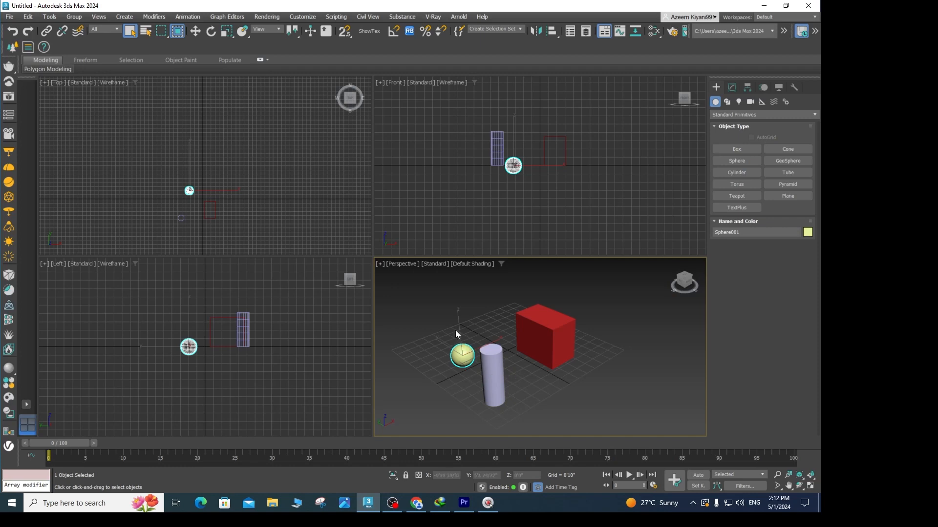
left_click(442, 304)
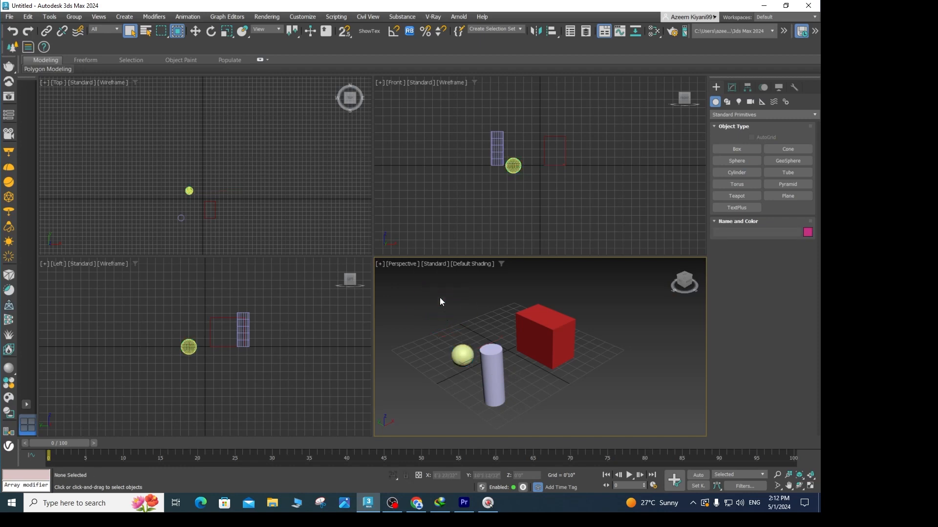
Step: Switch to Crossing mode and select all three objects, then just the box and cylinder, with regions that partly cross them
left_click(177, 31)
left_click_drag(627, 286, 494, 427)
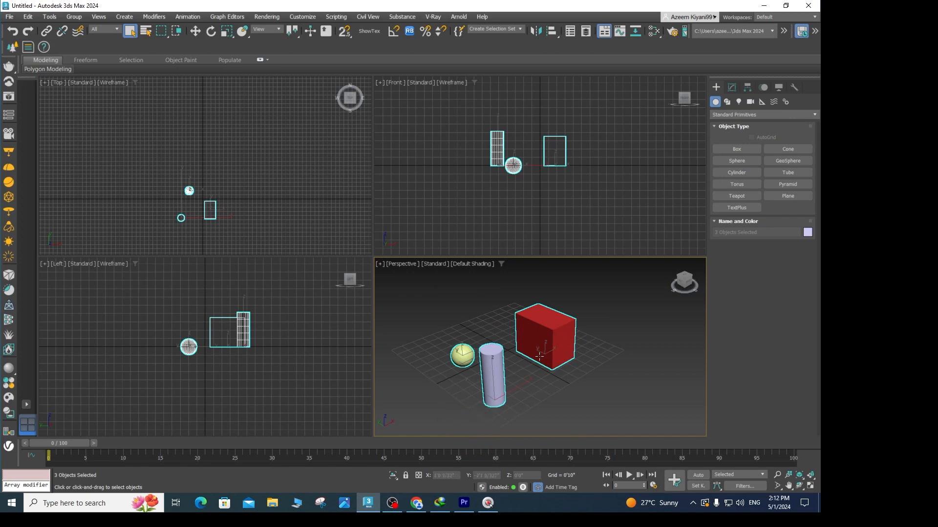
left_click(604, 362)
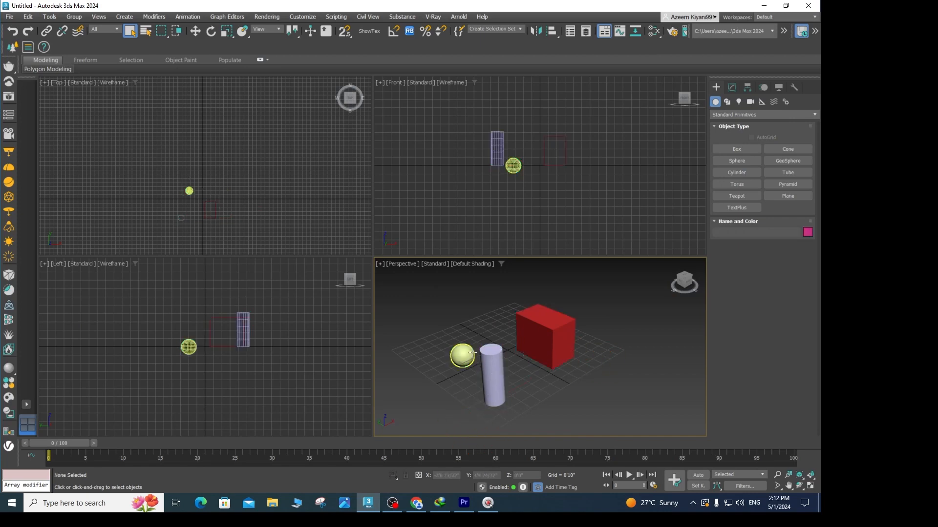
left_click_drag(426, 292, 496, 426)
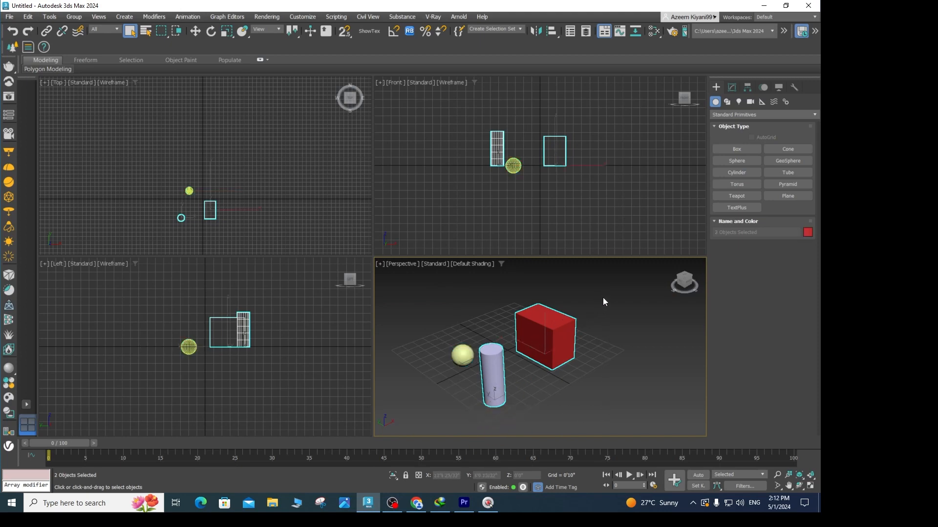
left_click_drag(603, 297, 500, 426)
left_click_drag(605, 291, 494, 423)
Step: Switch back to Window mode and select only the box with a region that fully encloses it and partly covers the cylinder
left_click(226, 31)
left_click(176, 35)
left_click(178, 35)
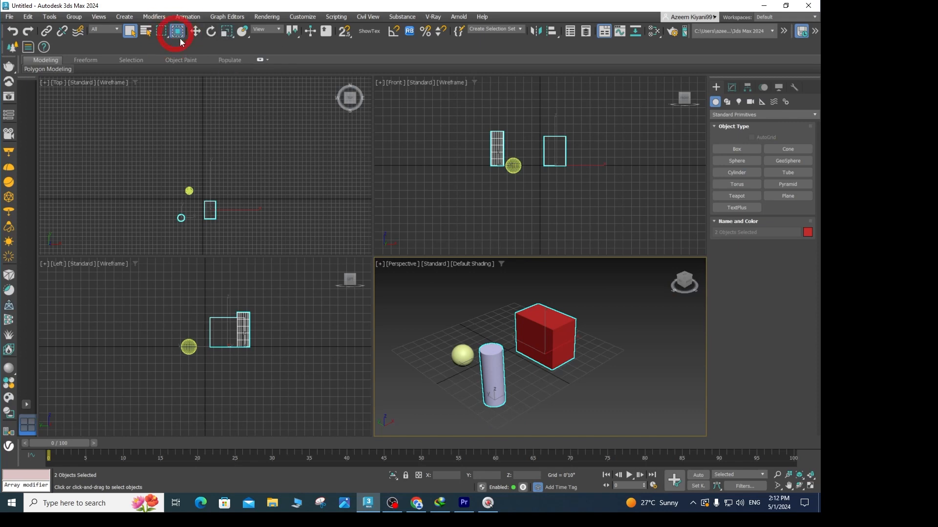
left_click(607, 291)
left_click_drag(517, 397, 499, 423)
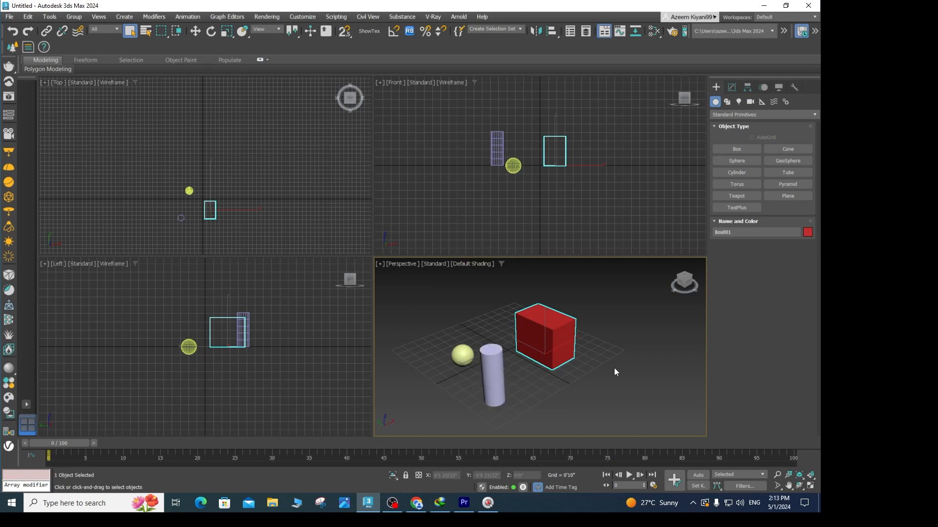
Step: Move the box along X to about 1'10 27/32" and along Y to about -2'11 13/32" in Perspective
key("w")
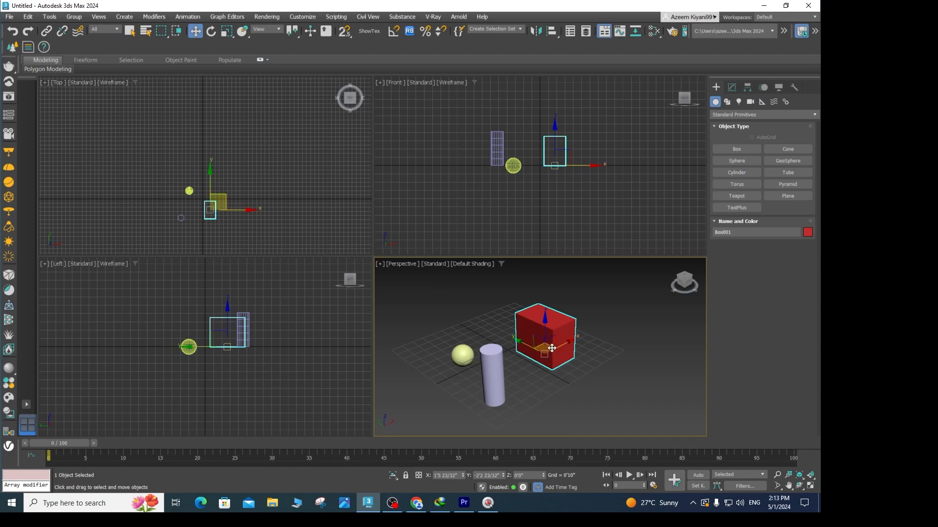
mouse_move(566, 345)
left_mouse_down()
mouse_move(518, 349)
mouse_move(570, 344)
mouse_move(563, 348)
left_mouse_up()
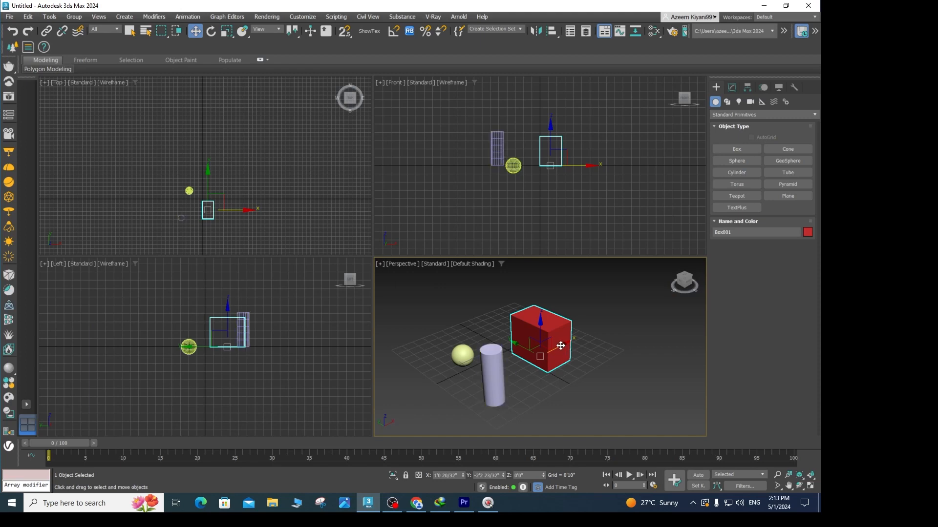
left_click_drag(560, 345, 526, 346)
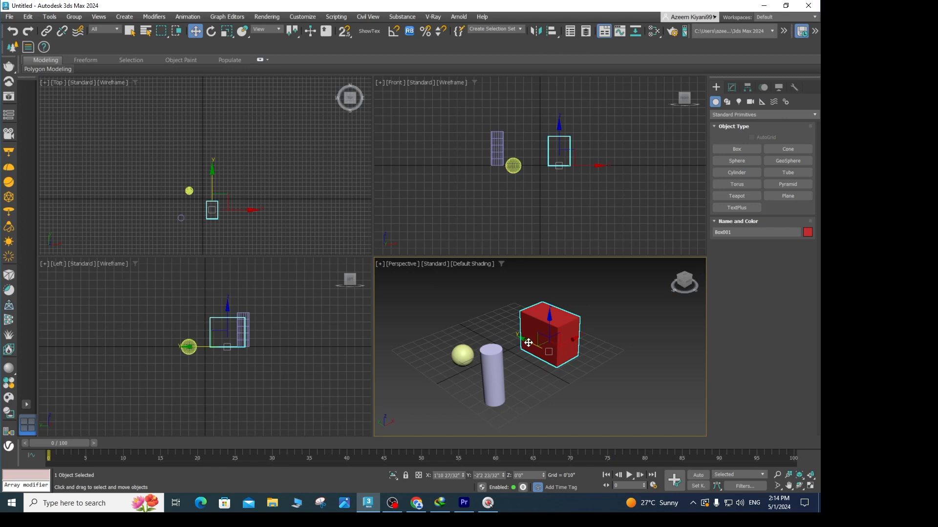
left_click_drag(528, 343, 534, 381)
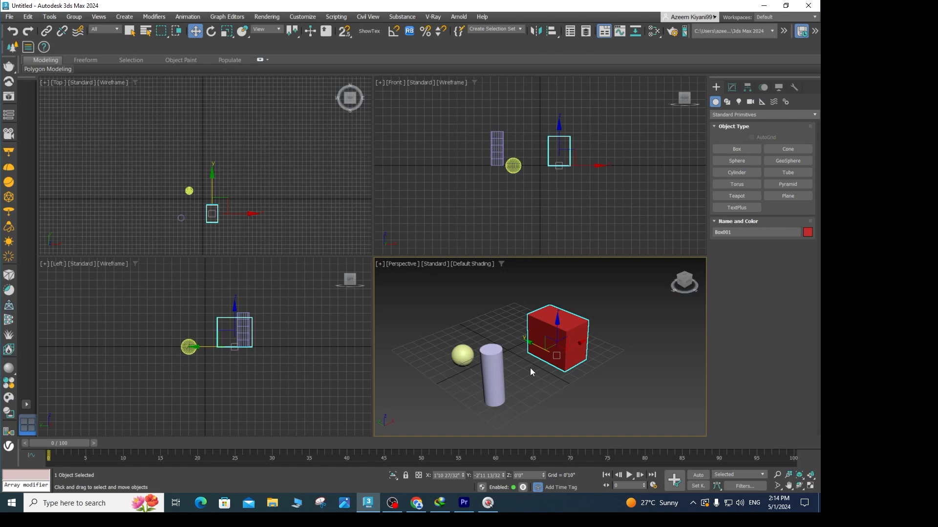
Step: Rotate the box freehand around its Z, Y and X axes to about X 32.3, Y 8.8 and Z 80.6 degrees
key("e")
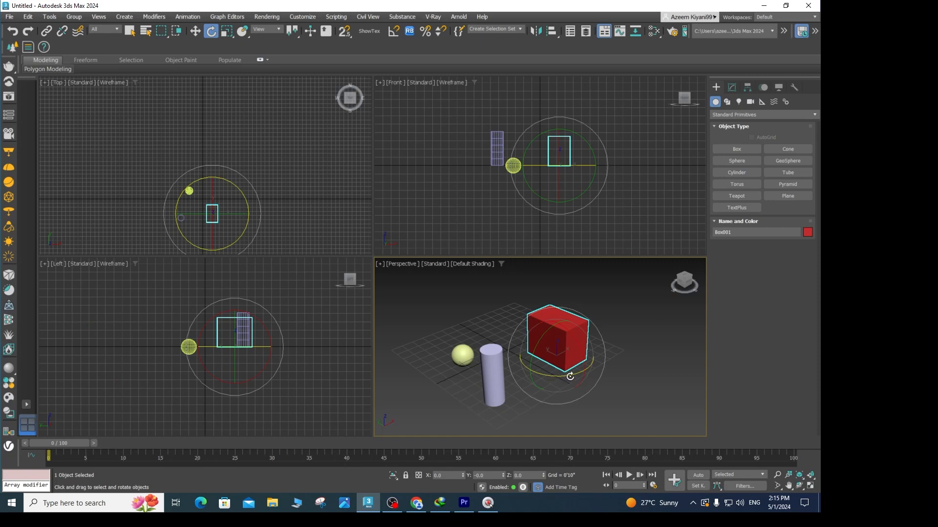
left_click_drag(573, 374, 683, 372)
left_click_drag(550, 376, 640, 379)
left_click_drag(537, 354, 505, 396)
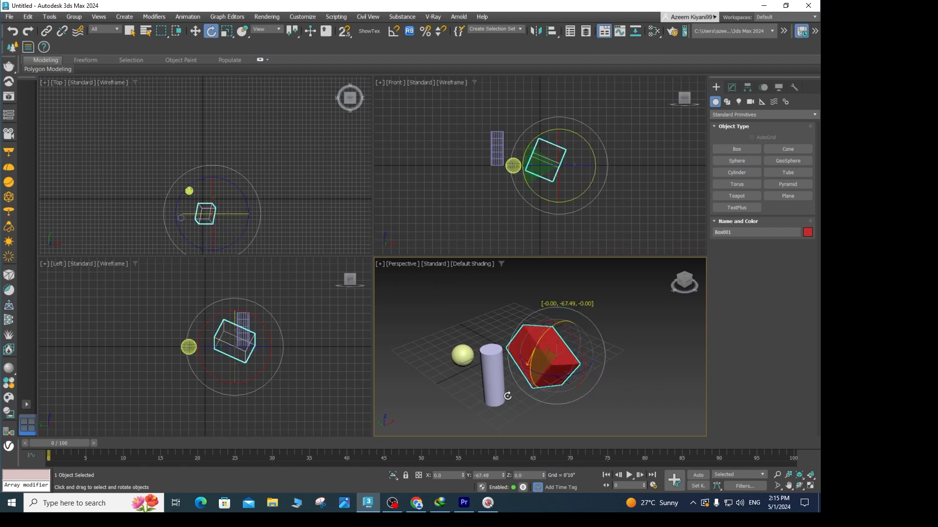
left_click_drag(580, 355, 589, 397)
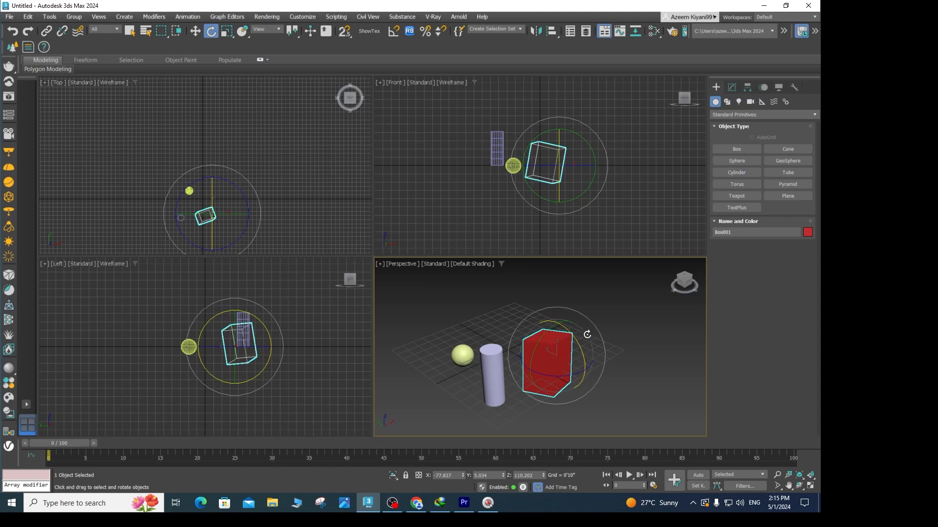
mouse_move(586, 335)
left_mouse_down()
mouse_move(544, 289)
mouse_move(634, 341)
mouse_move(638, 352)
left_mouse_up()
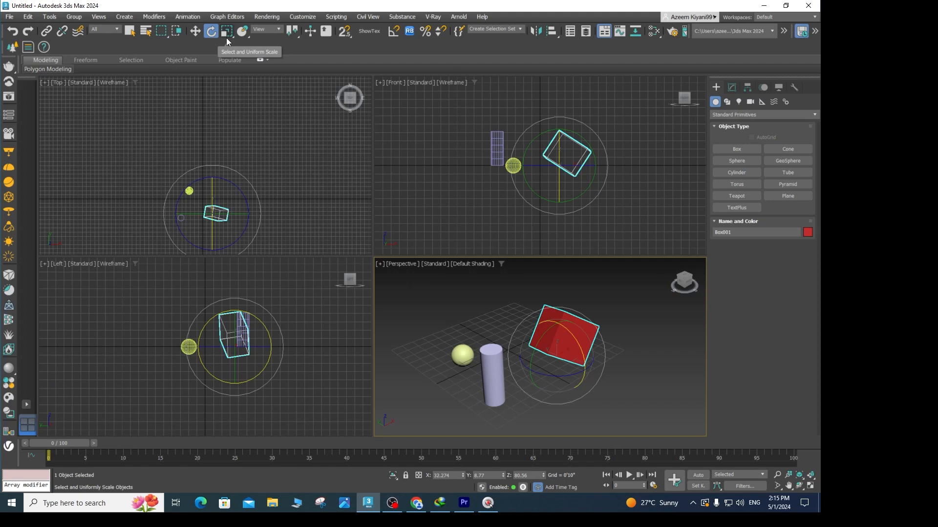
Step: Deselect the box and, with the Rotate tool active, select the cylinder repeatedly, then the sphere and the box
left_click(489, 322)
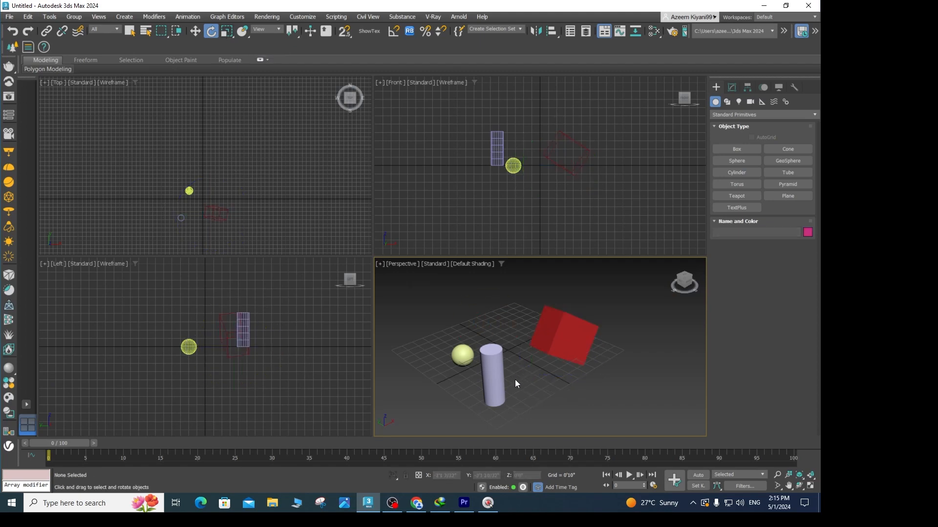
left_click(497, 384)
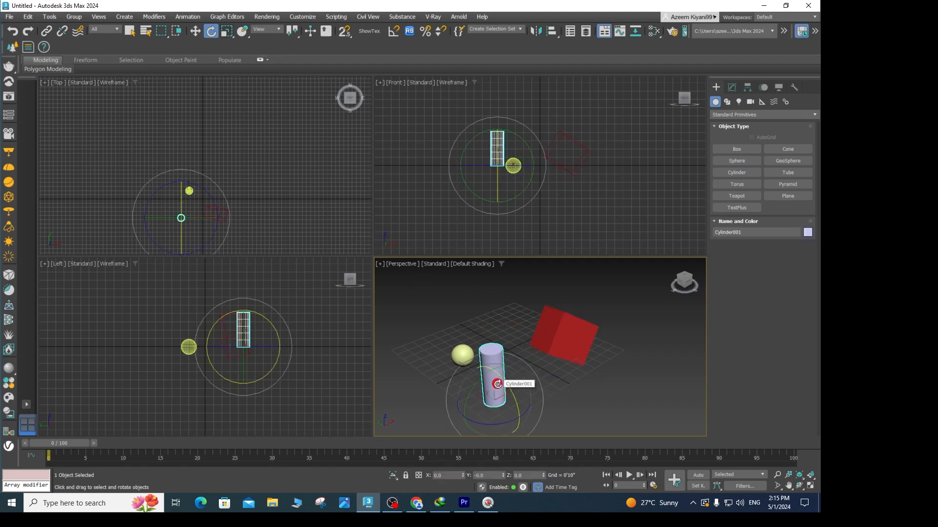
left_click(503, 329)
left_click(494, 360)
left_click(490, 341)
left_click(490, 356)
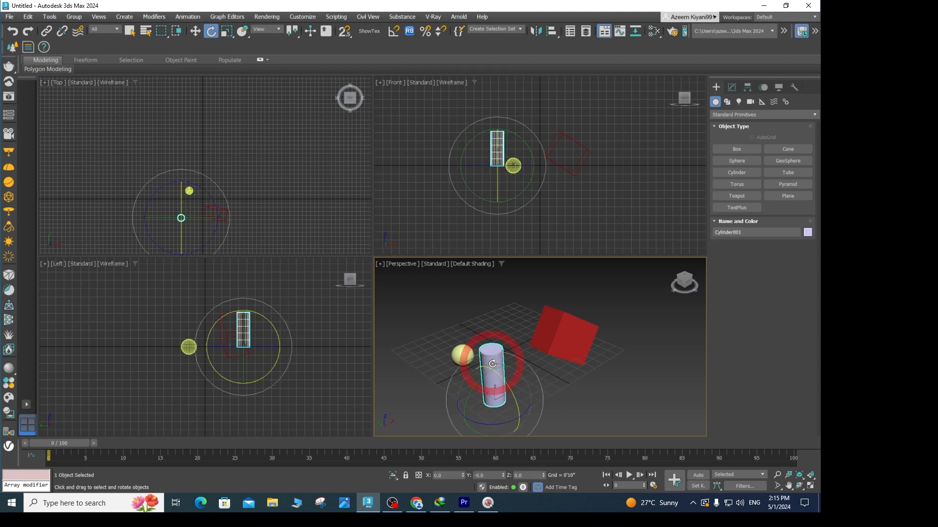
left_click(497, 342)
left_click(492, 359)
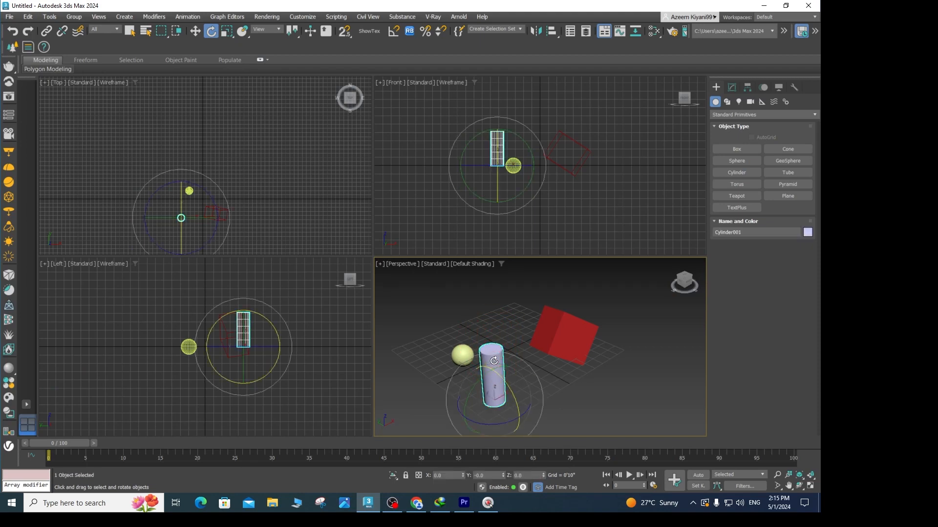
left_click(496, 326)
left_click(491, 360)
left_click(461, 354)
left_click(550, 350)
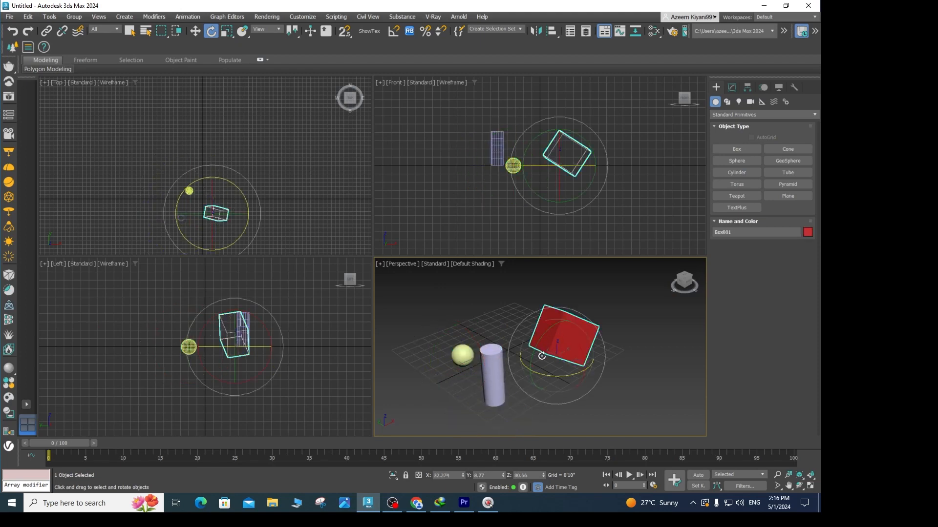
Step: Select the cylinder, scale it uniformly to about 102 percent, and clear the selection
left_click(499, 371)
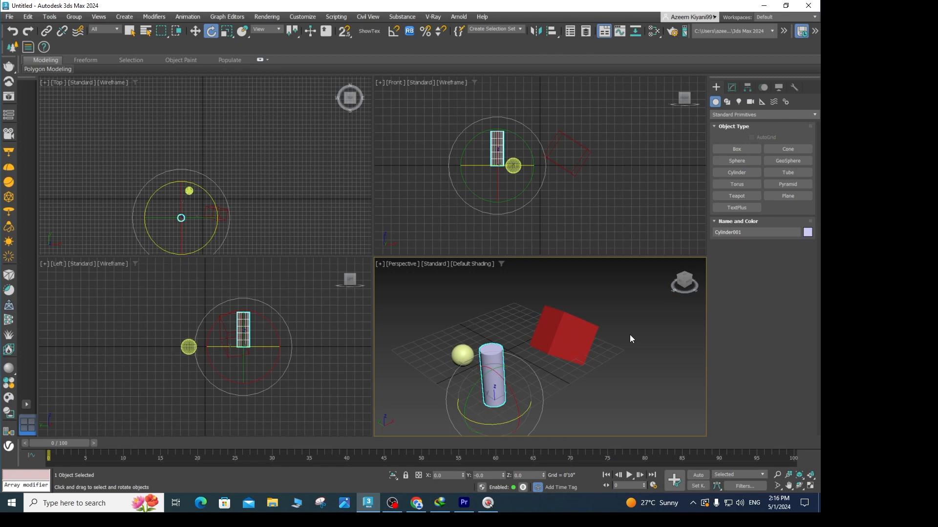
key("r")
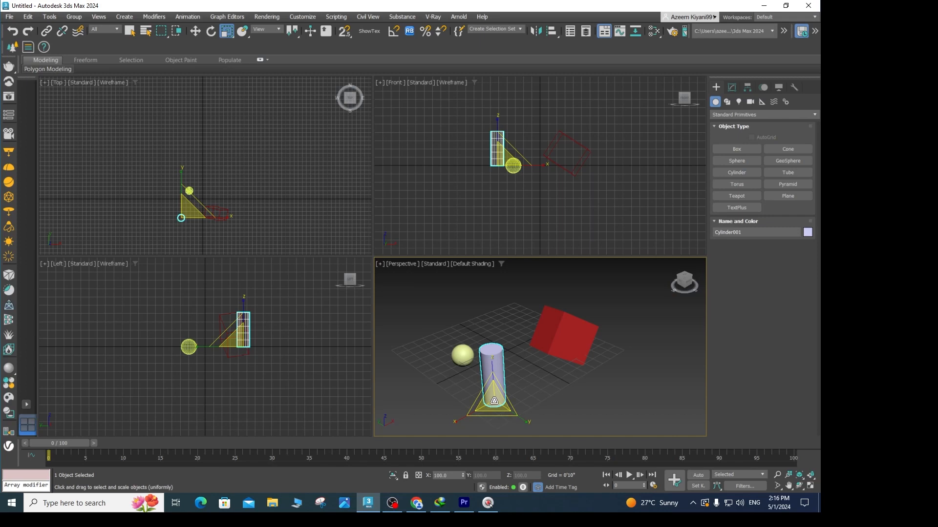
mouse_move(494, 401)
left_mouse_down()
mouse_move(498, 359)
mouse_move(508, 397)
mouse_move(489, 382)
mouse_move(498, 399)
left_mouse_up()
left_click(444, 321)
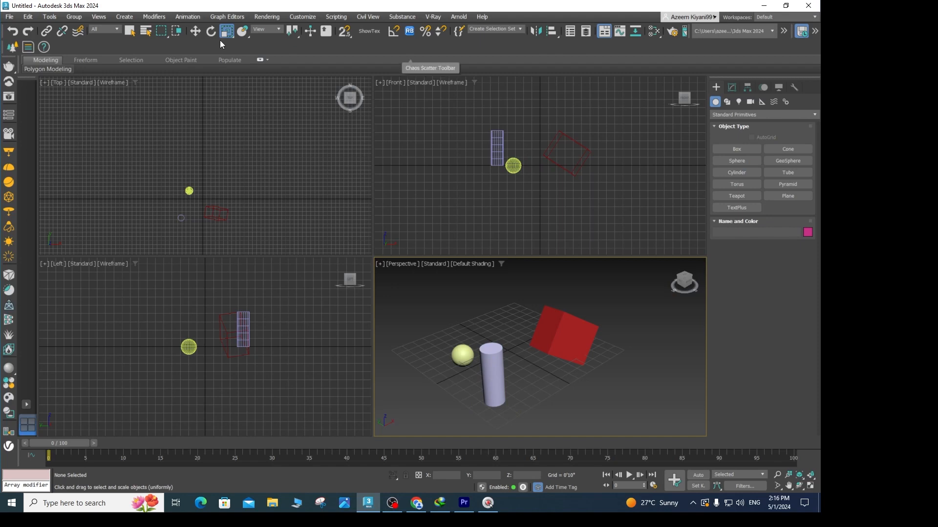
Step: Keep the Scale tool active and select the tilted box twice, clearing the selection each time, then select the cylinder
left_click(564, 343)
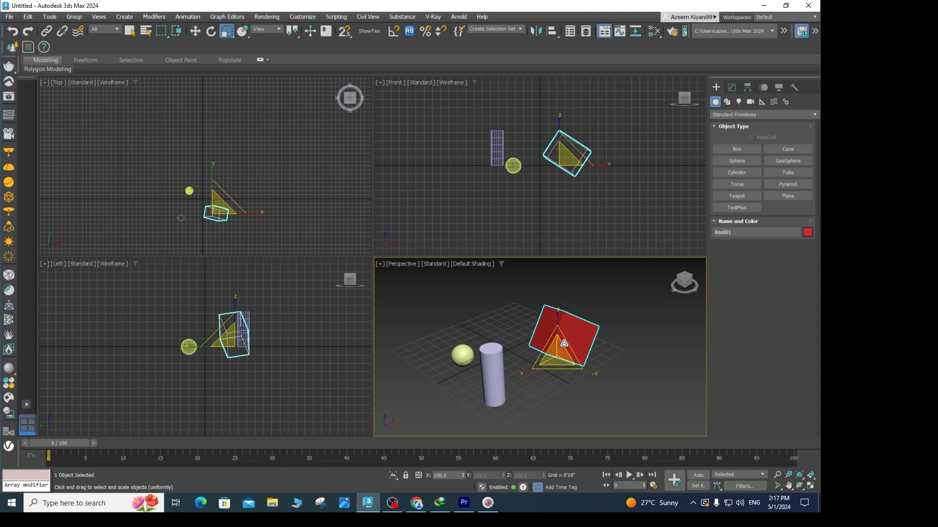
left_click(594, 412)
left_click(568, 355)
left_click(567, 389)
left_click(490, 363)
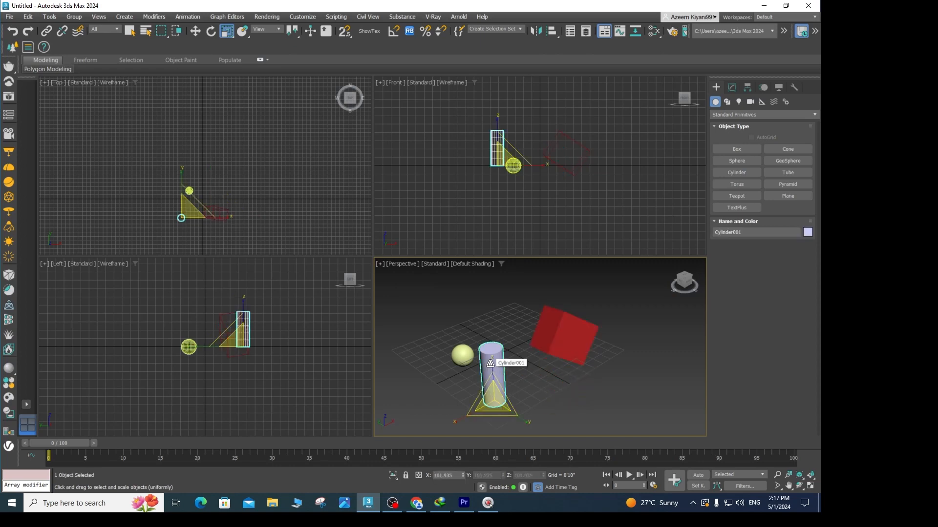